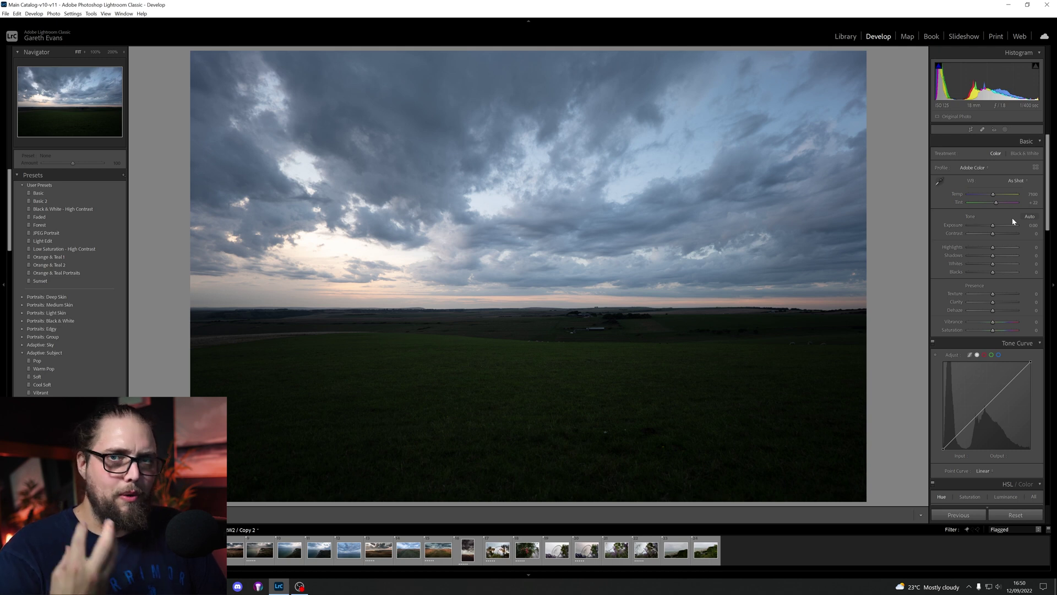
Set the photo's Contrast to +12, Highlights −51, Shadows +34, Texture +5, Clarity +23, Vibrance +22 and Saturation −4
left_click_drag(993, 233, 1001, 259)
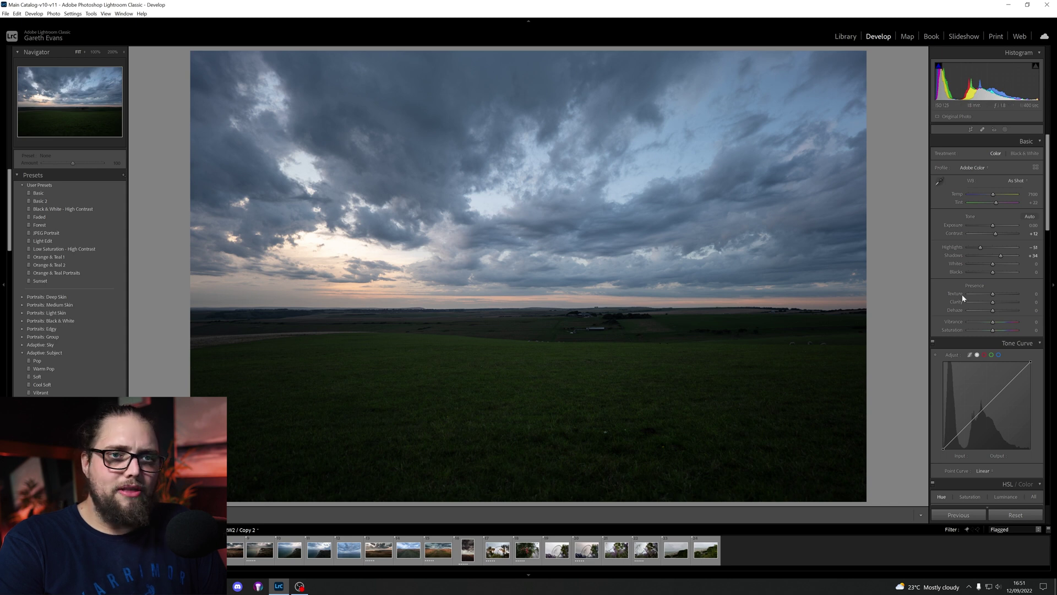
left_click_drag(993, 302, 999, 323)
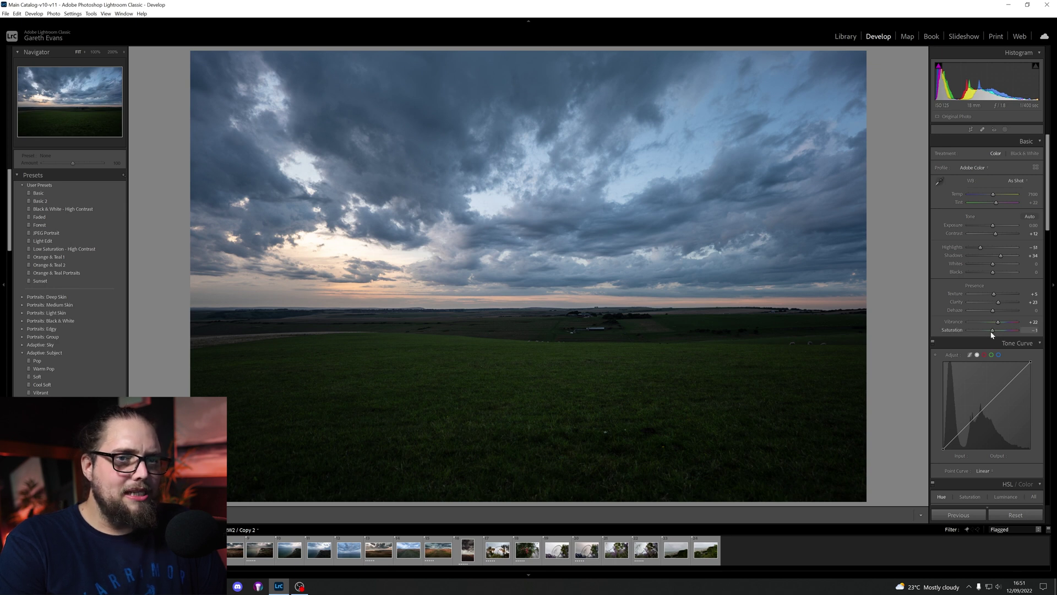
Shift the HSL hues to Orange −22, Yellow −21, Green −21, Aqua +2 and Blue −2
scroll(936, 374, "down", 3)
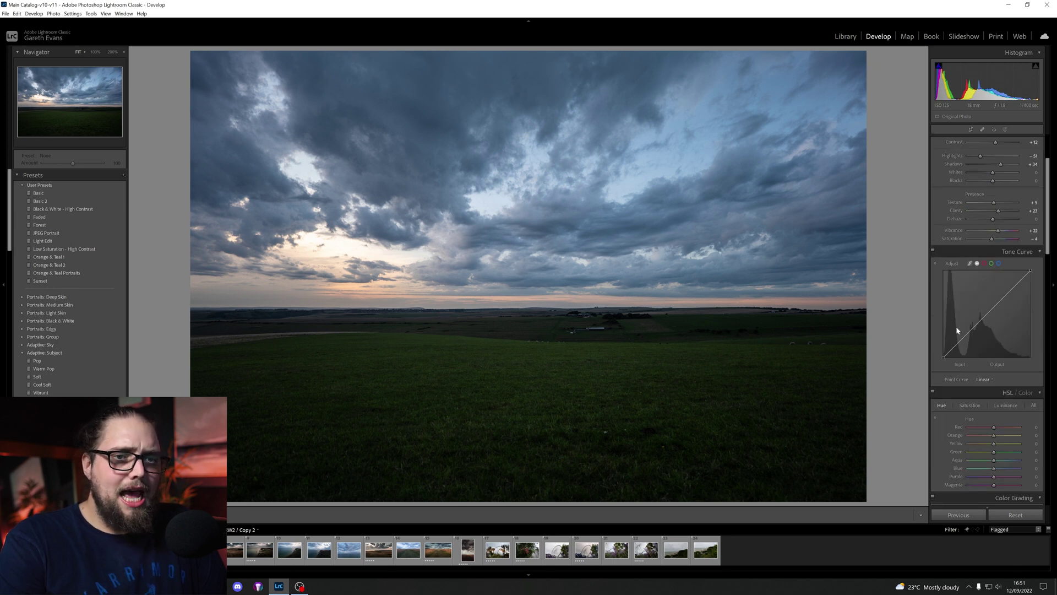
scroll(973, 370, "down", 3)
scroll(972, 370, "down", 3)
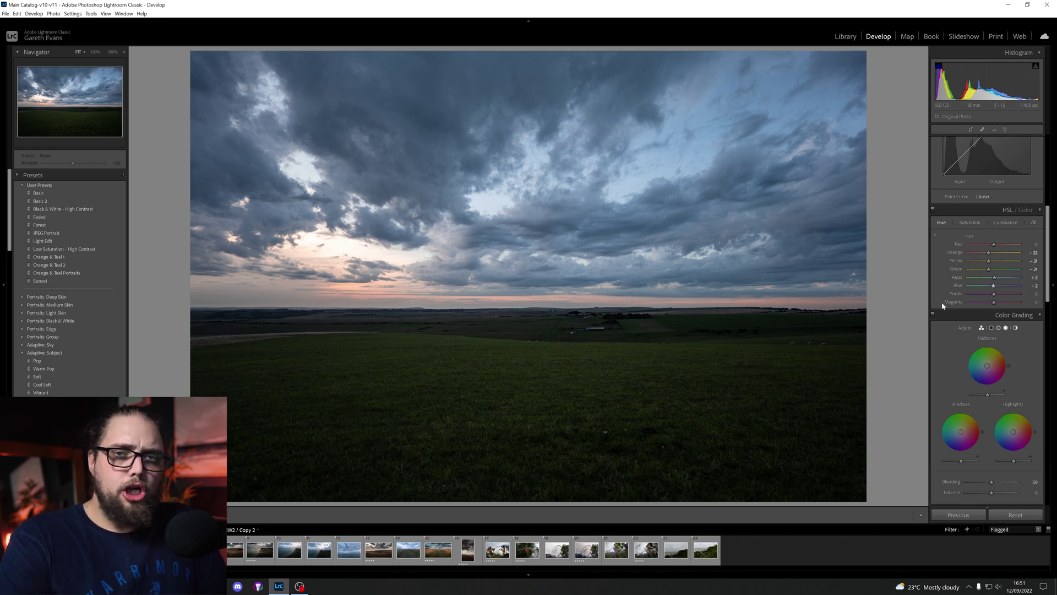
Apply a post-crop vignette with Amount −13 and shift the Red Primary and Blue Primary hues in the calibration
scroll(994, 248, "down", 4)
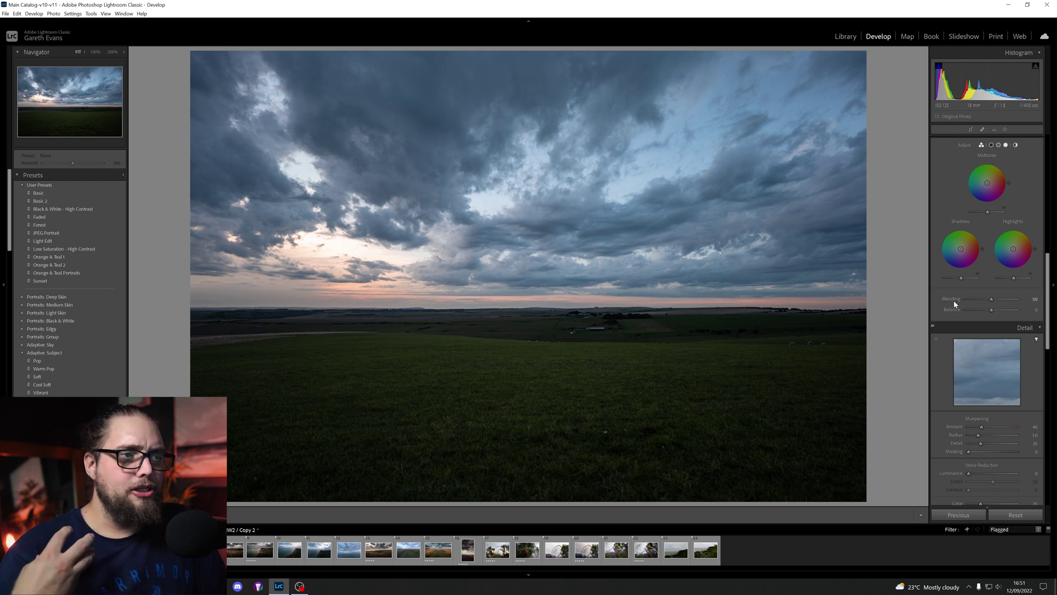
scroll(957, 310, "down", 8)
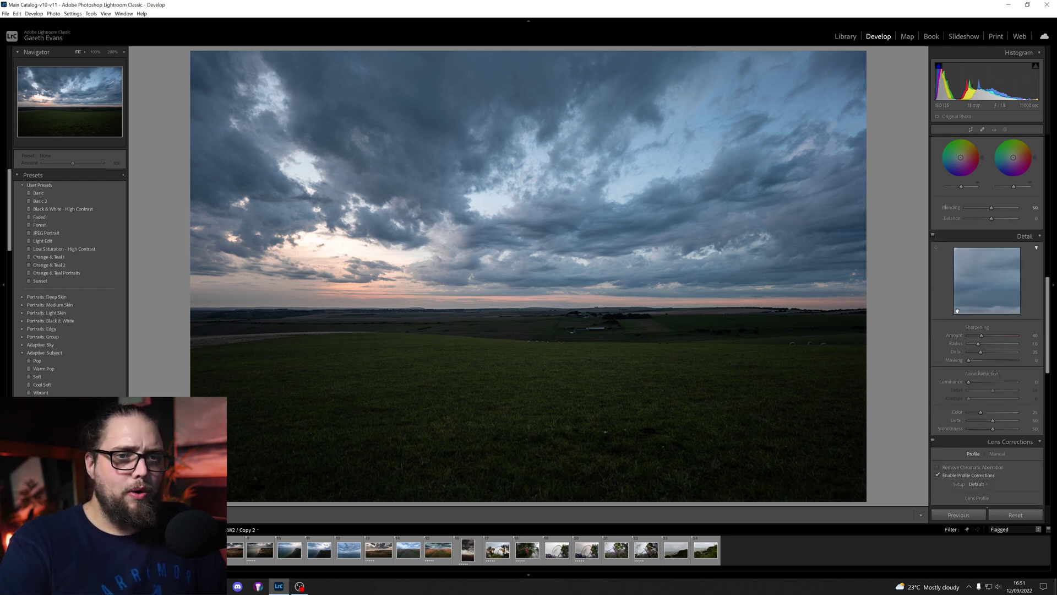
scroll(944, 306, "down", 3)
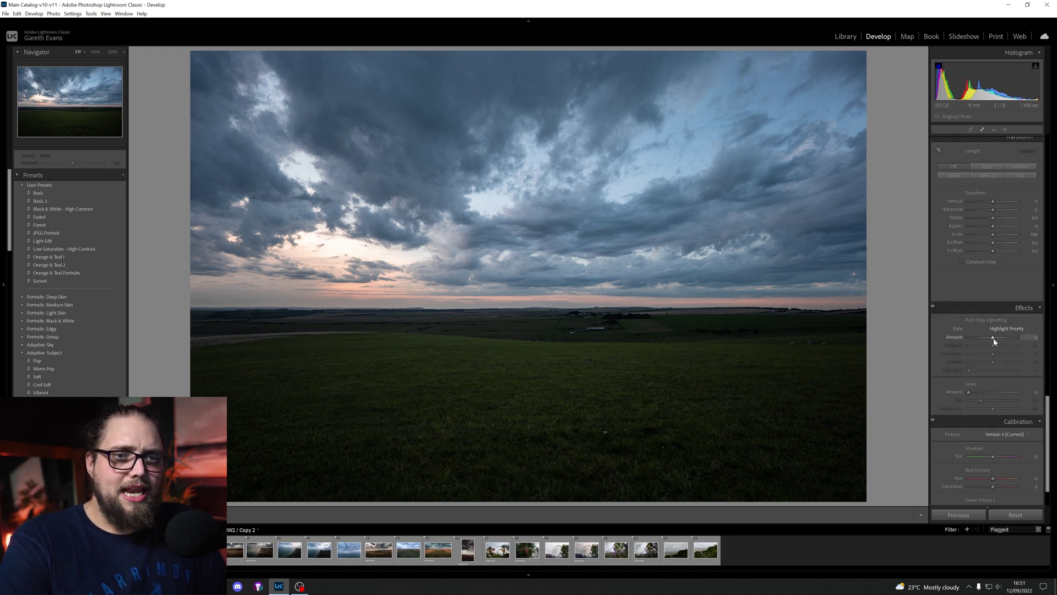
left_click_drag(994, 339, 991, 340)
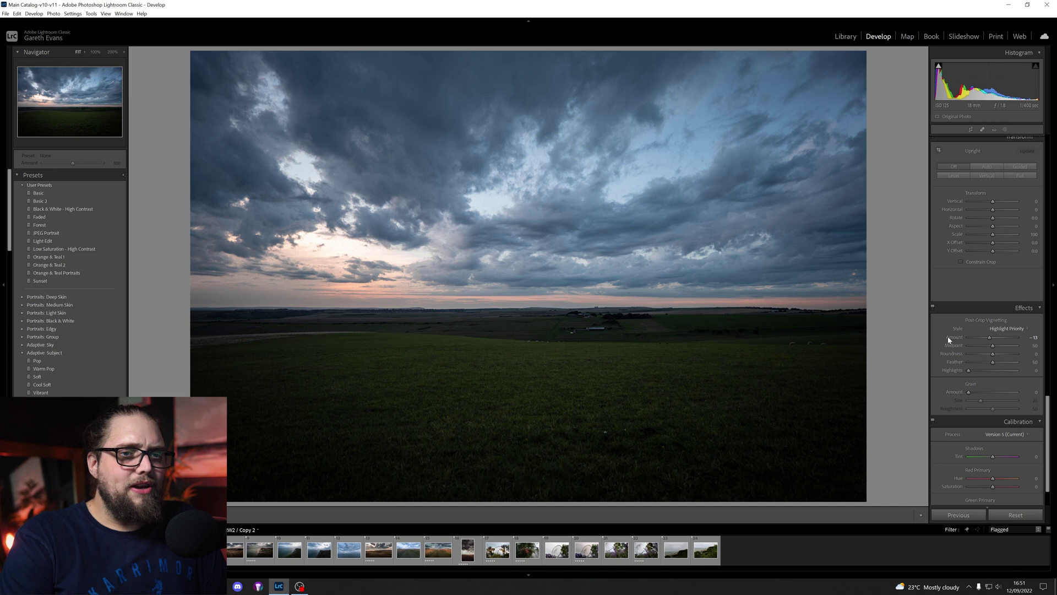
scroll(947, 338, "down", 2)
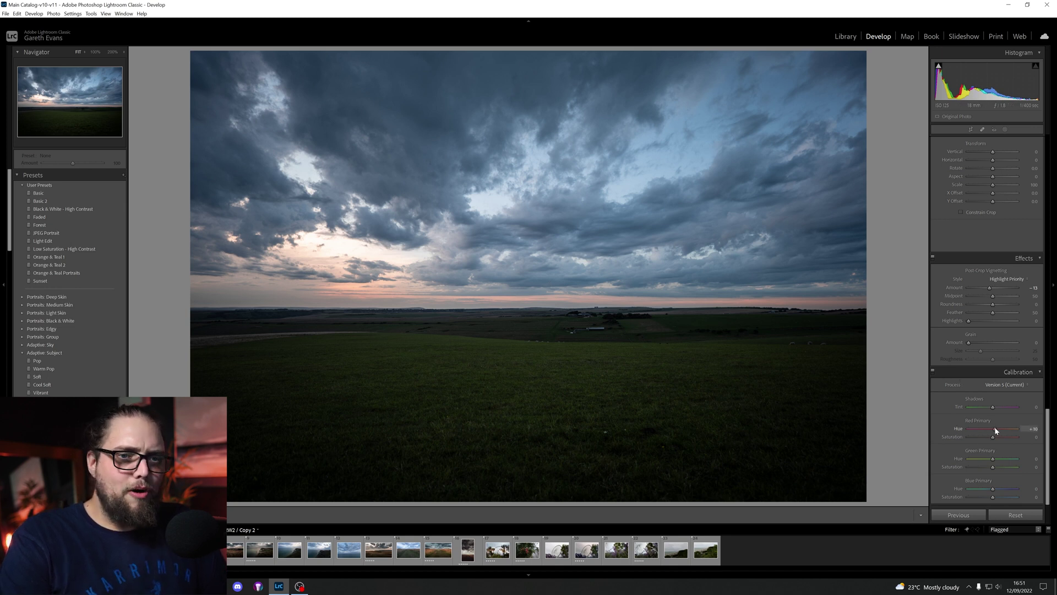
left_click_drag(990, 487, 991, 490)
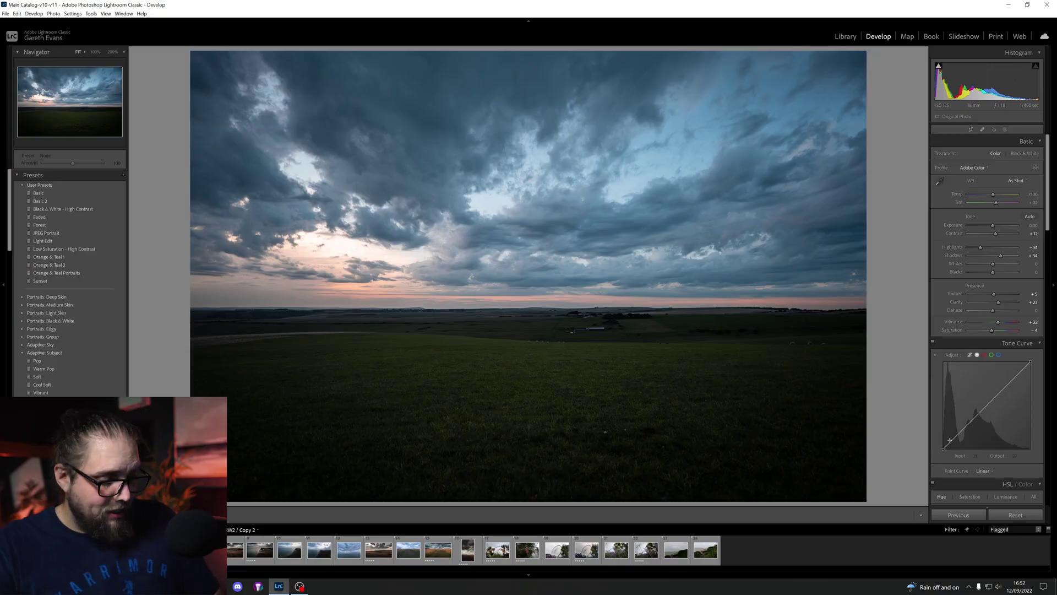
Compare the edited landscape with its unedited version by toggling the before view
key("backslash")
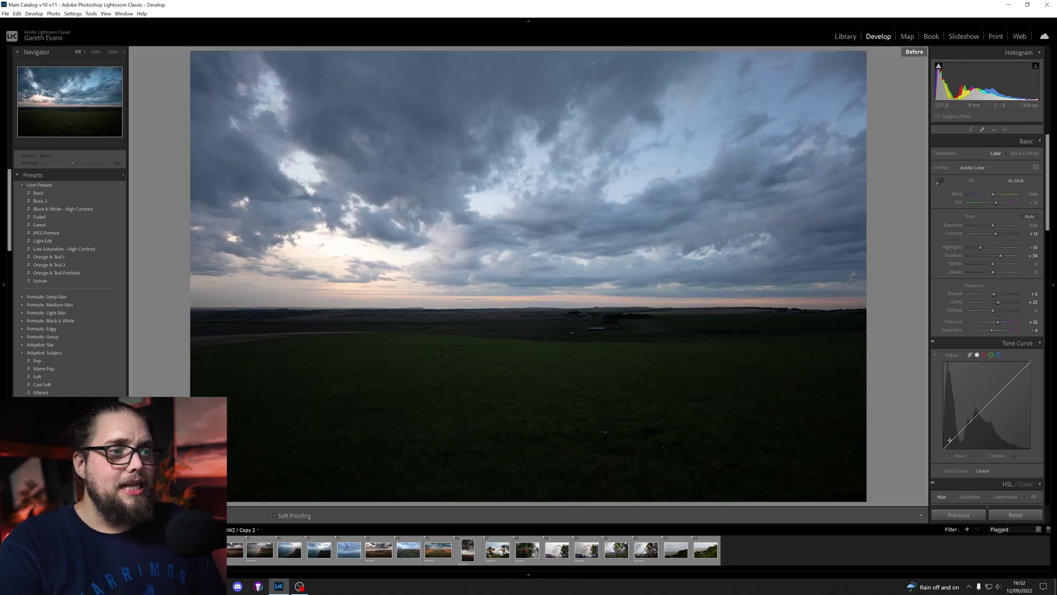
key("backslash")
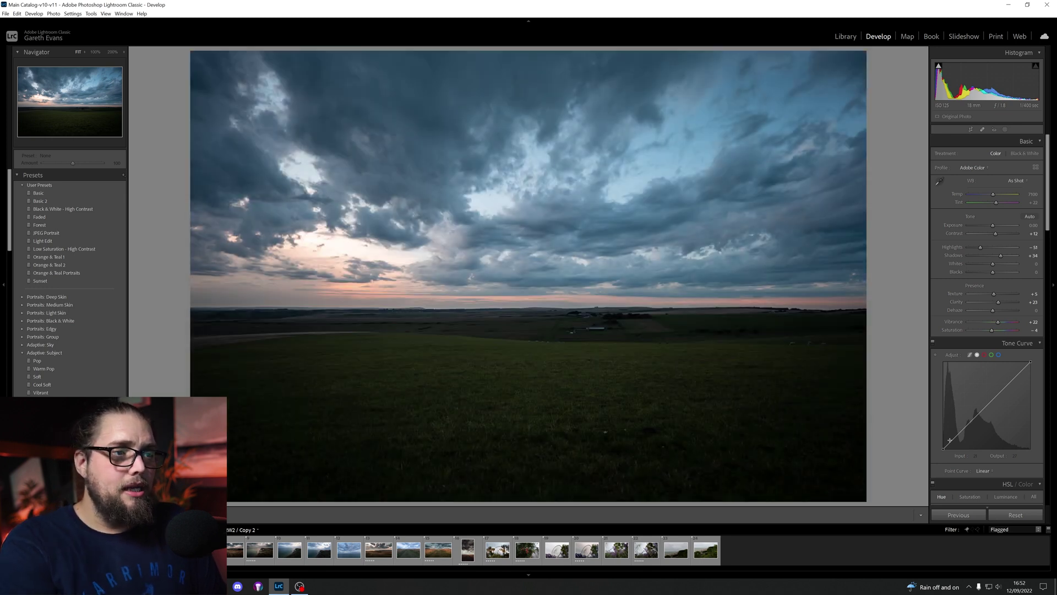
key("backslash")
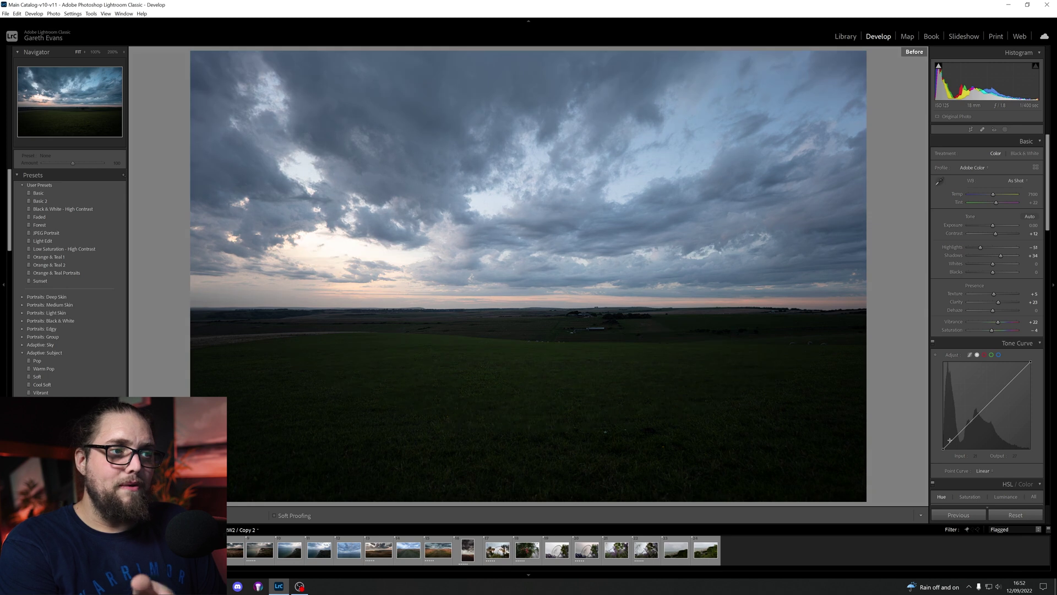
key("backslash")
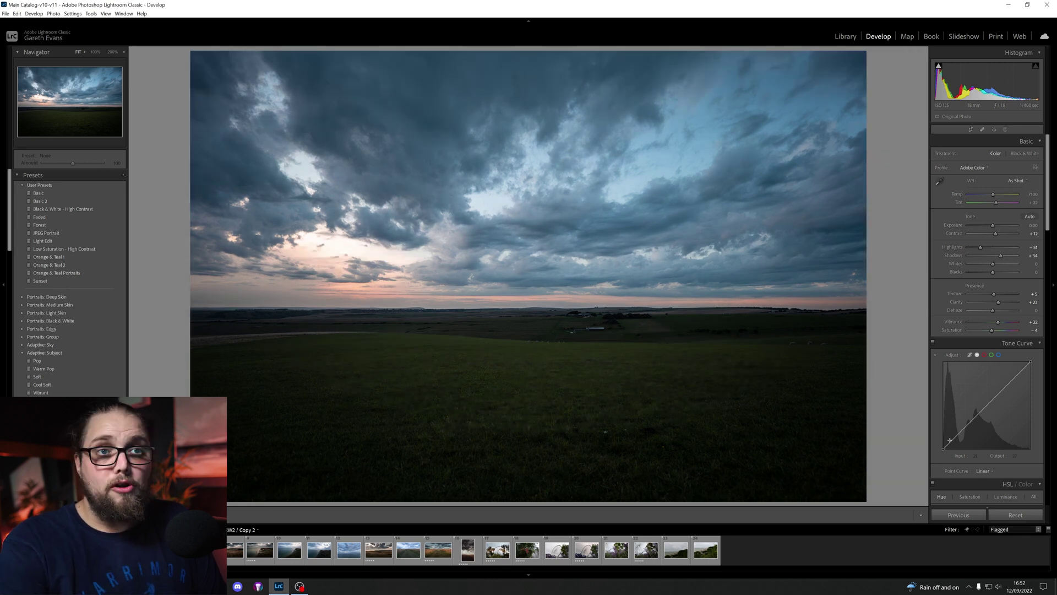
Crop the photo to a 16 x 9 aspect ratio, tightening the frame and placing the horizon near the lower third line
left_click(970, 131)
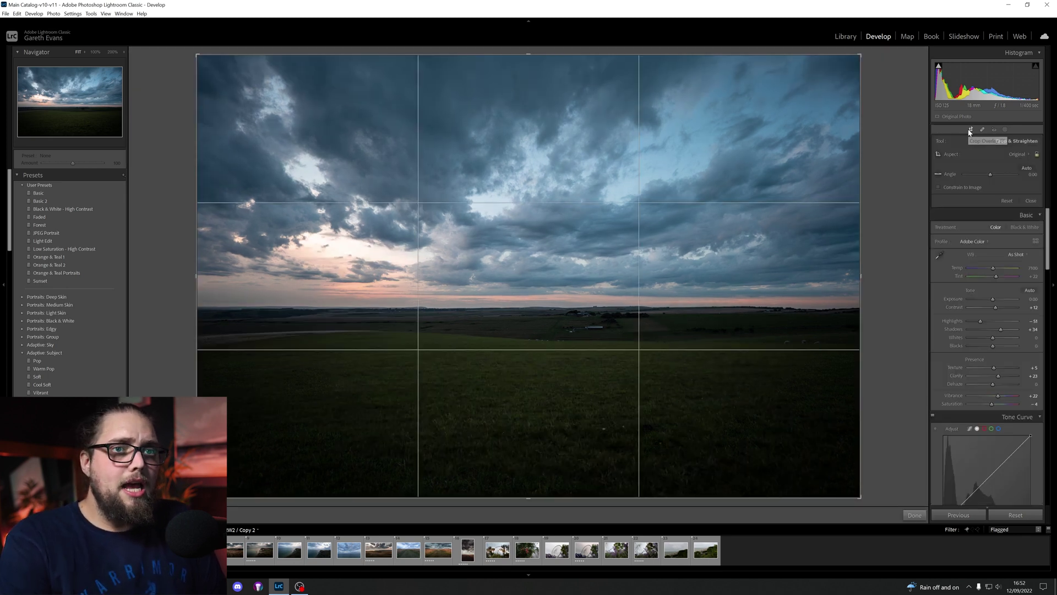
left_click(1026, 157)
left_click(969, 243)
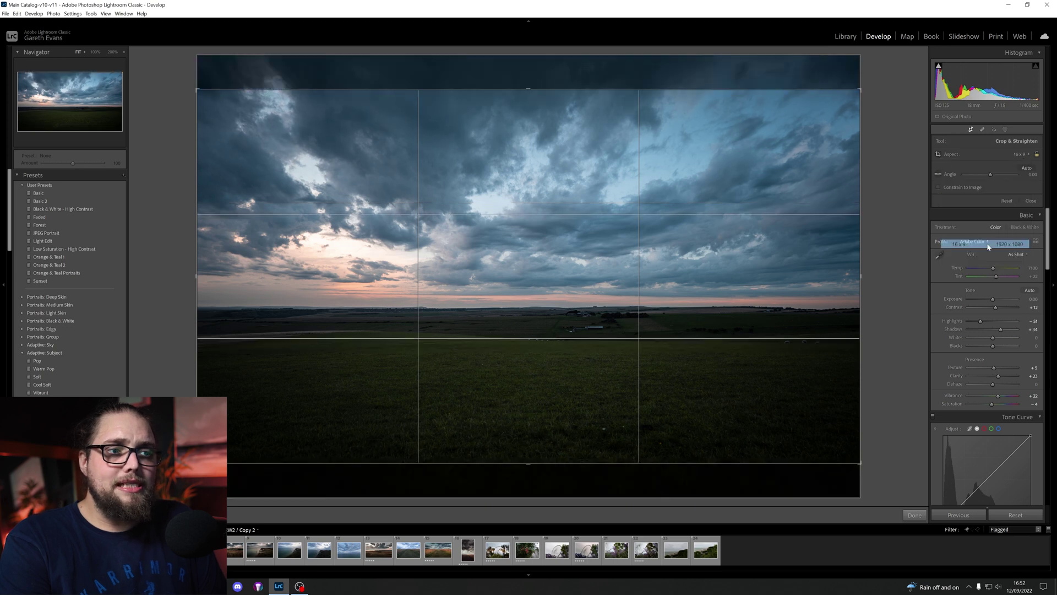
left_click_drag(860, 461, 666, 359)
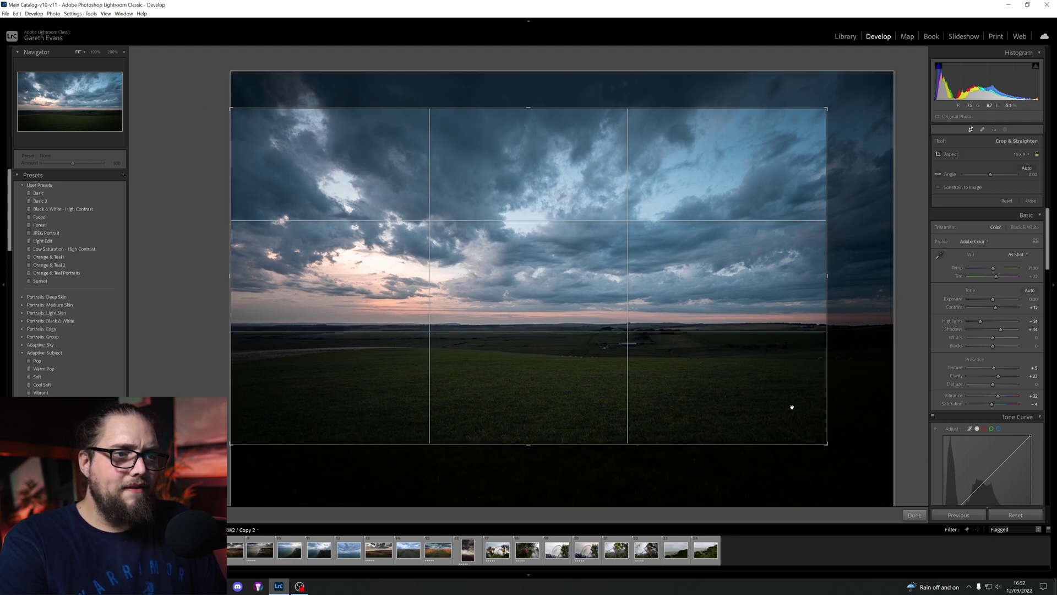
left_click(916, 515)
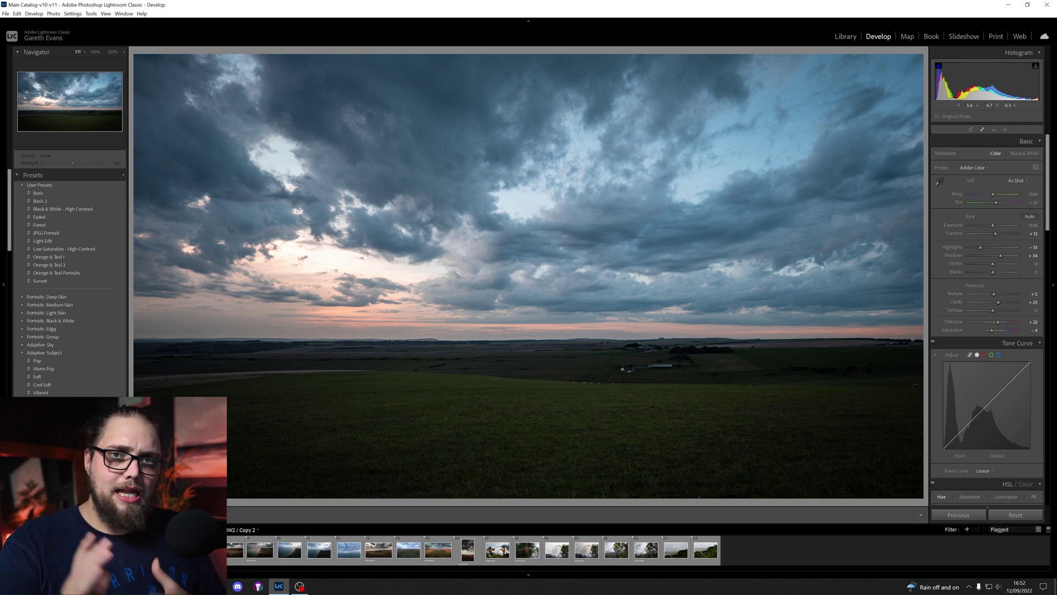
Create a Select Sky mask and set its Dehaze to 17
left_click(1005, 130)
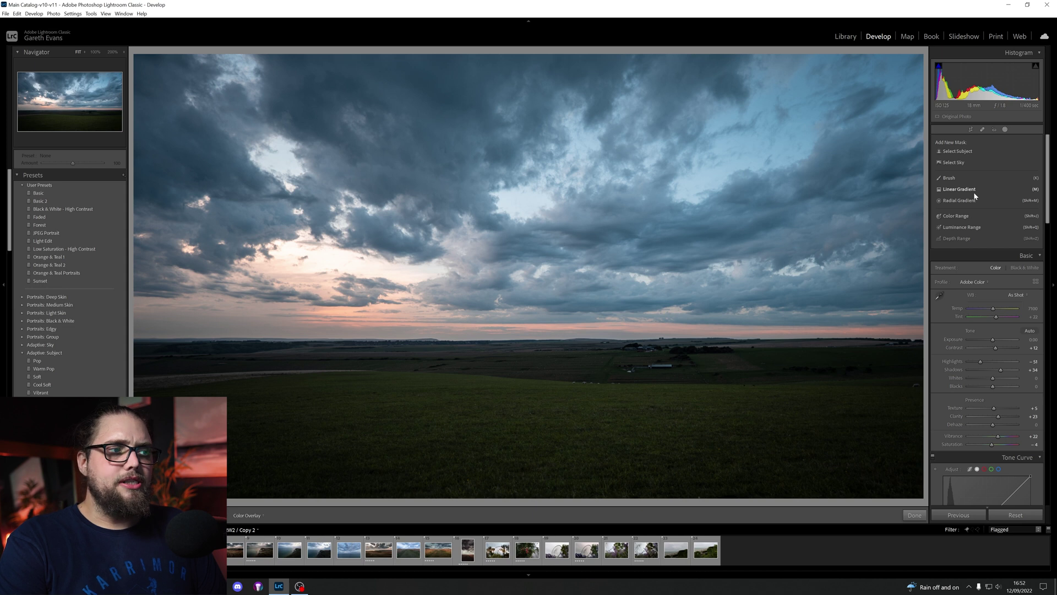
left_click(958, 163)
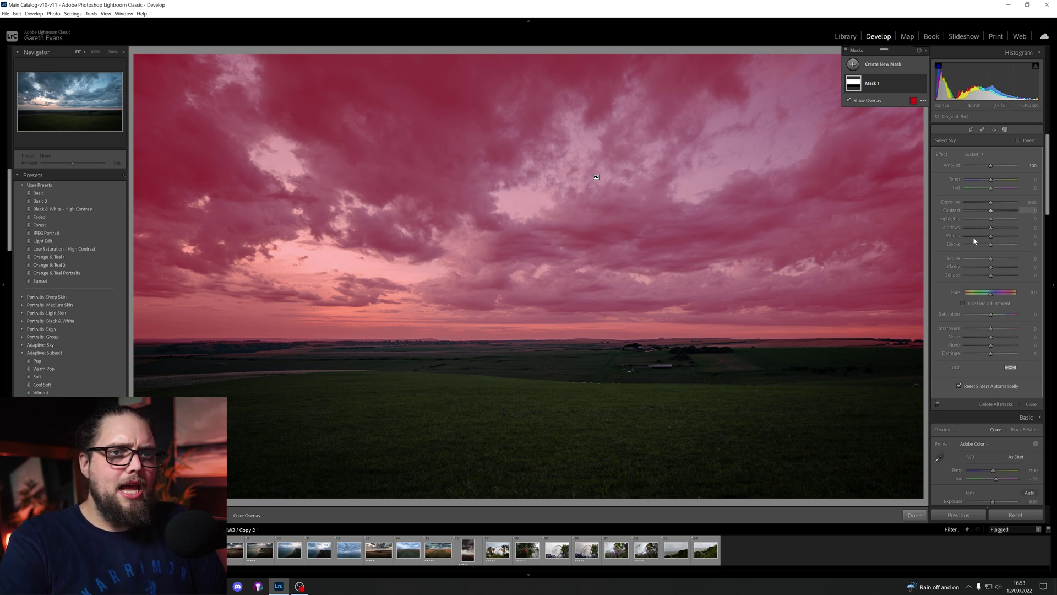
left_click_drag(991, 275, 994, 277)
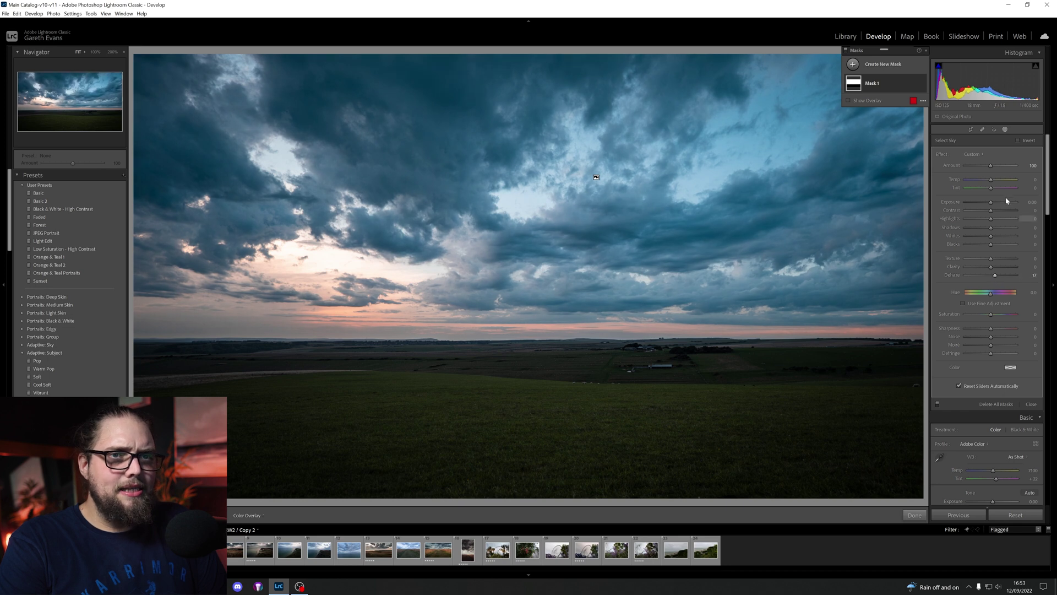
Set the sky mask's Temp to 27, Contrast to 12, Clarity to 14 and Shadows to −18
left_click_drag(991, 181, 994, 181)
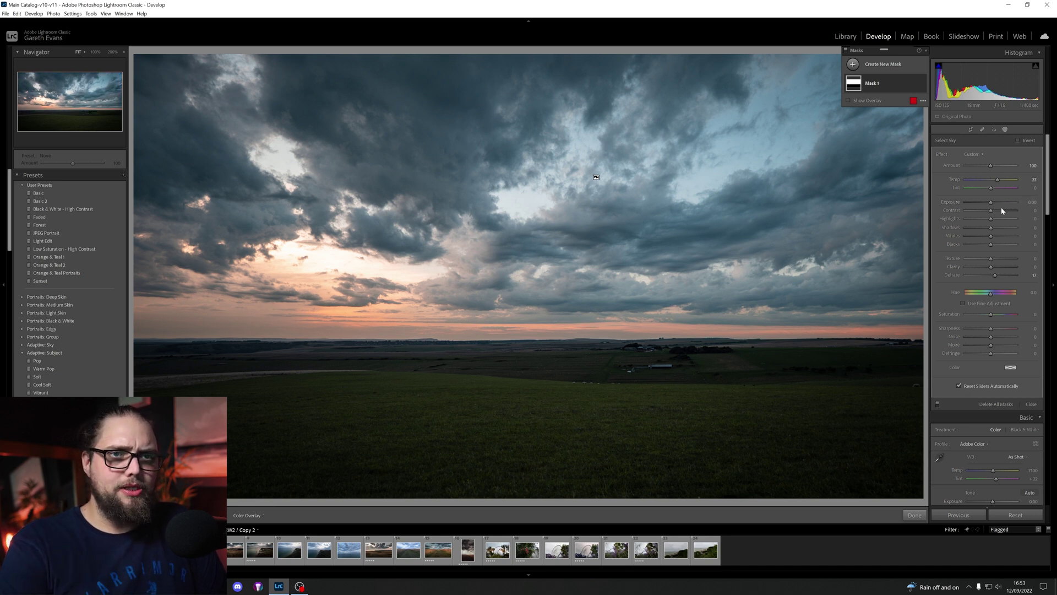
left_click_drag(992, 211, 997, 211)
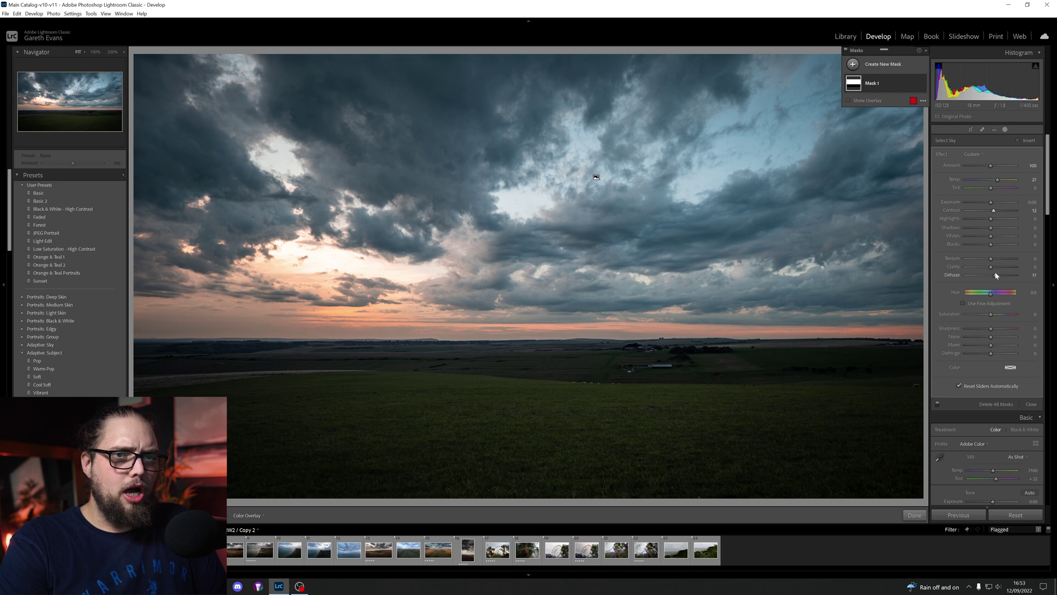
left_click_drag(992, 267, 994, 266)
left_click_drag(993, 231, 989, 220)
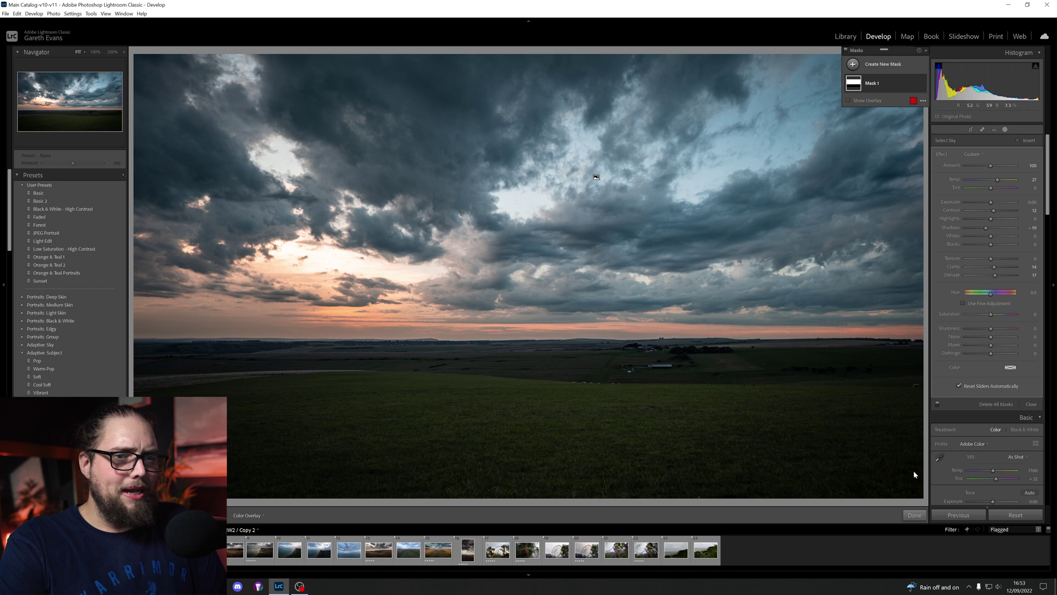
Compare the photo with and without the sky mask and finish the masking session
left_click(923, 83)
left_click(923, 84)
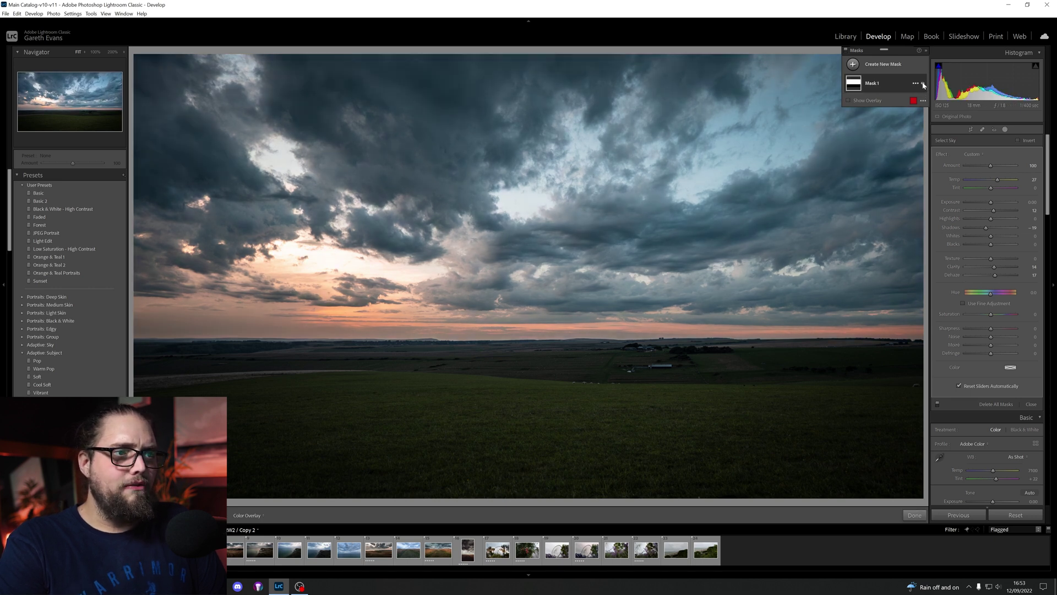
left_click(916, 513)
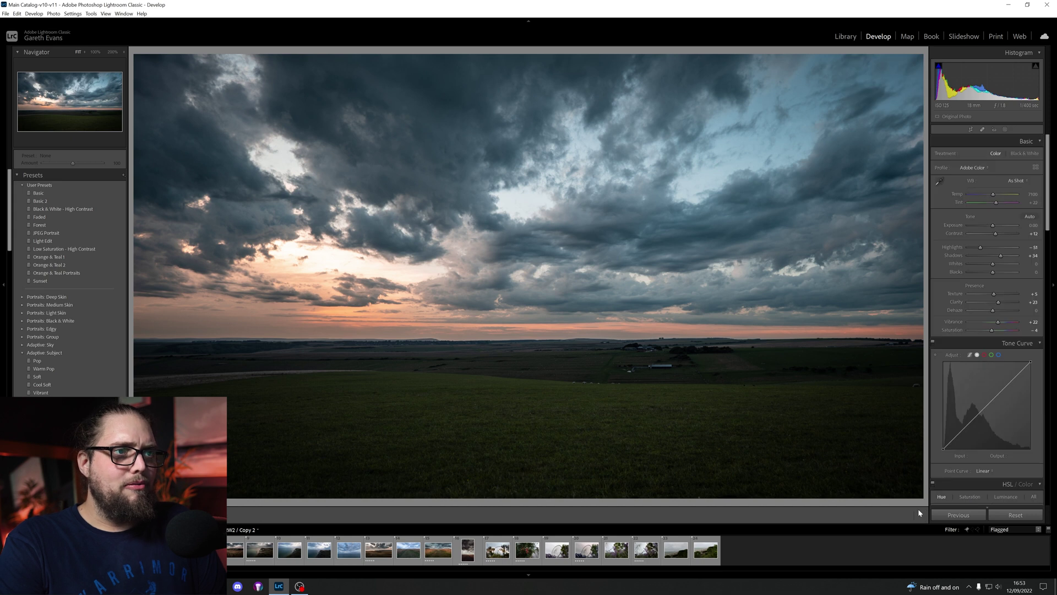
Add a new Brush mask with Dehaze 14 and Clarity 12
left_click(1008, 129)
left_click(872, 66)
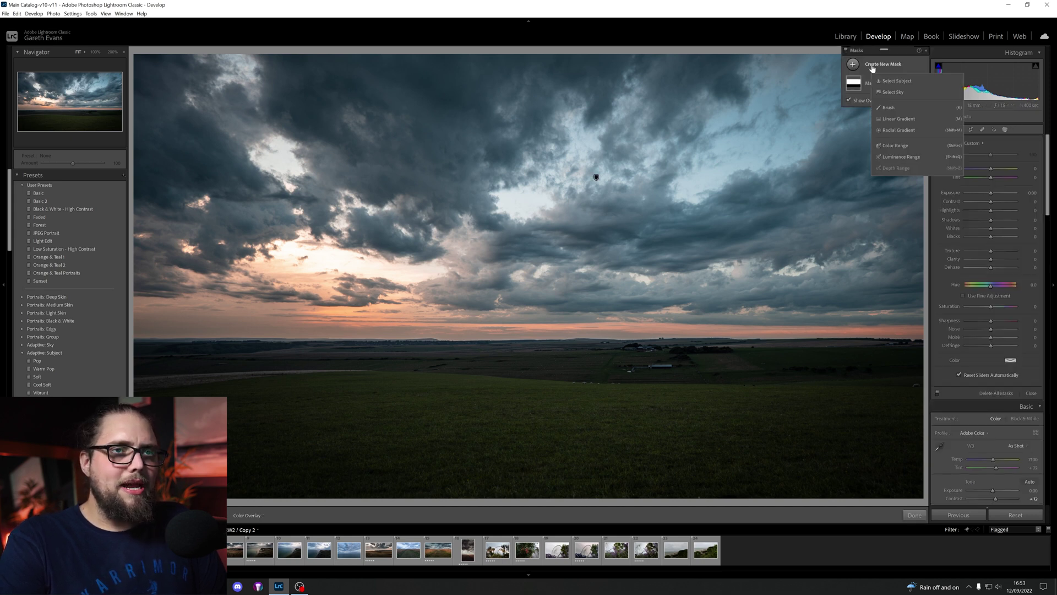
left_click(898, 108)
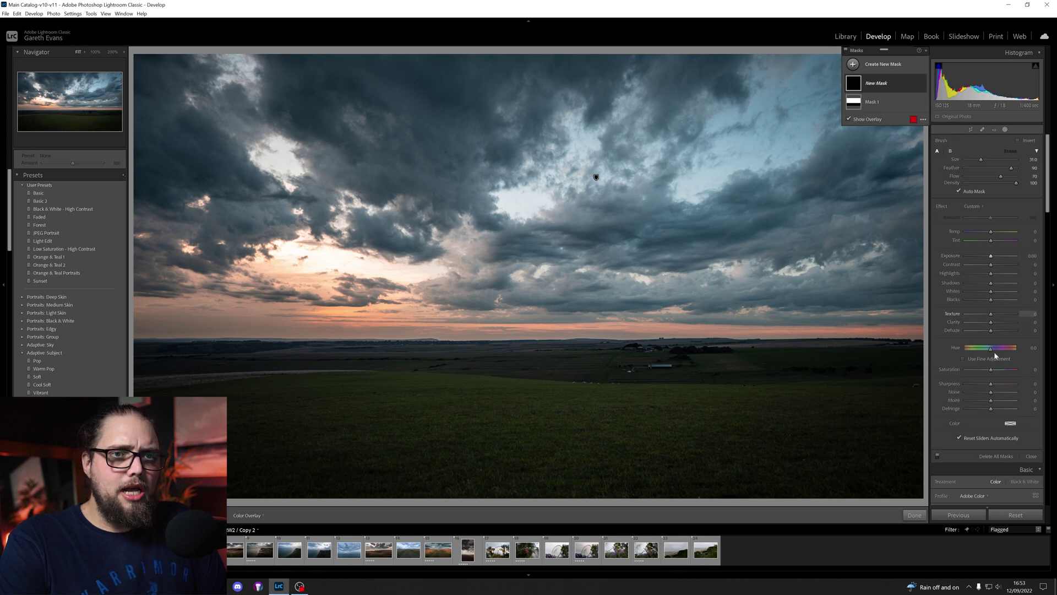
left_click_drag(990, 330, 994, 327)
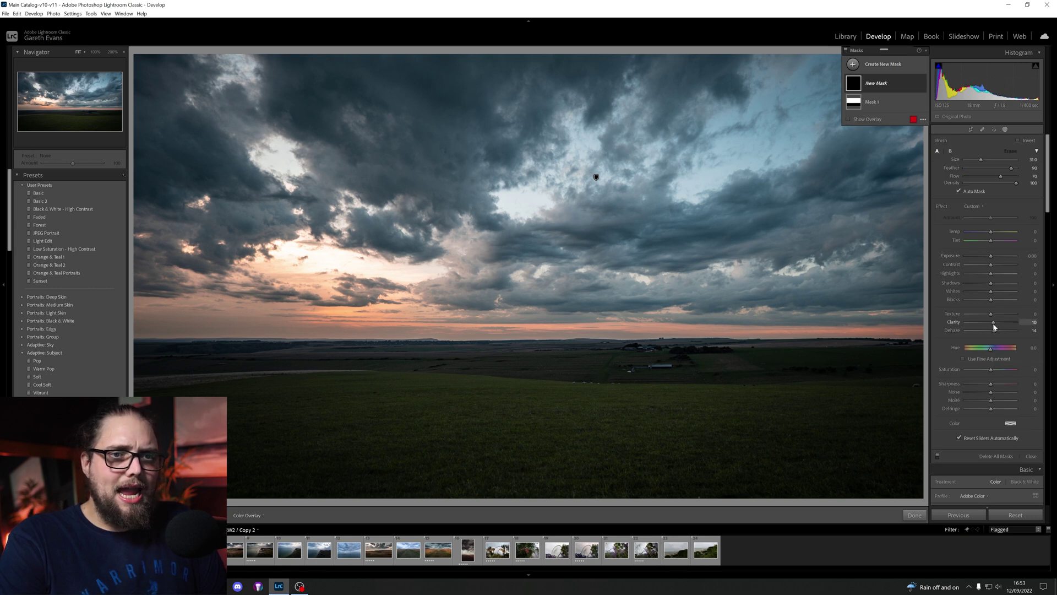
Set the brush mask's Exposure to −0.42 and paint over the dark clouds, reducing the brush size to 11
scroll(876, 187, "down", 5)
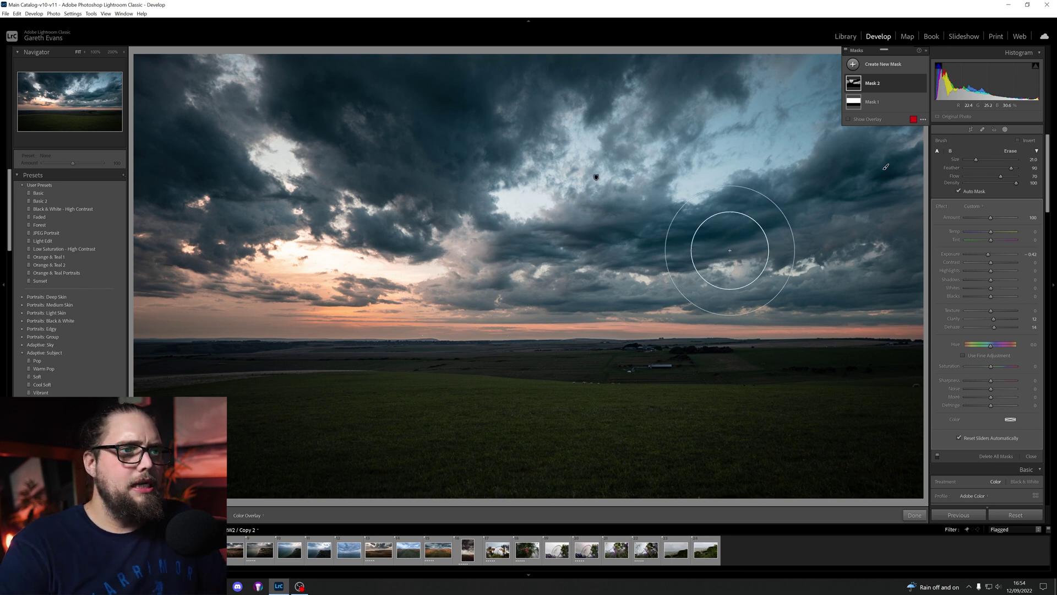
scroll(705, 251, "down", 5)
scroll(460, 293, "down", 5)
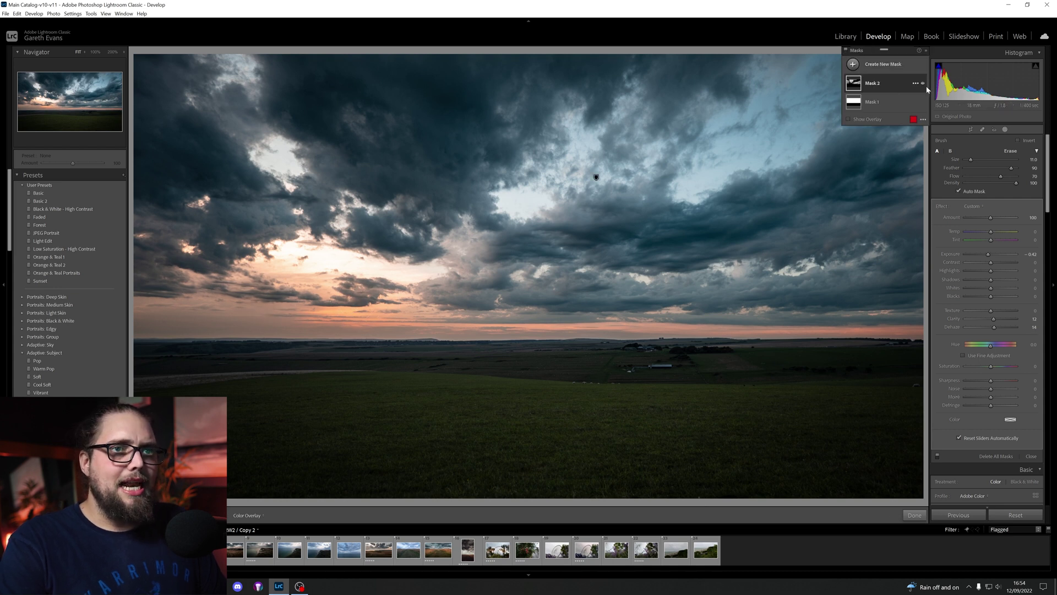
Compare the clouds with and without the brush mask and set its Temp to 22
left_click(924, 83)
left_click(923, 84)
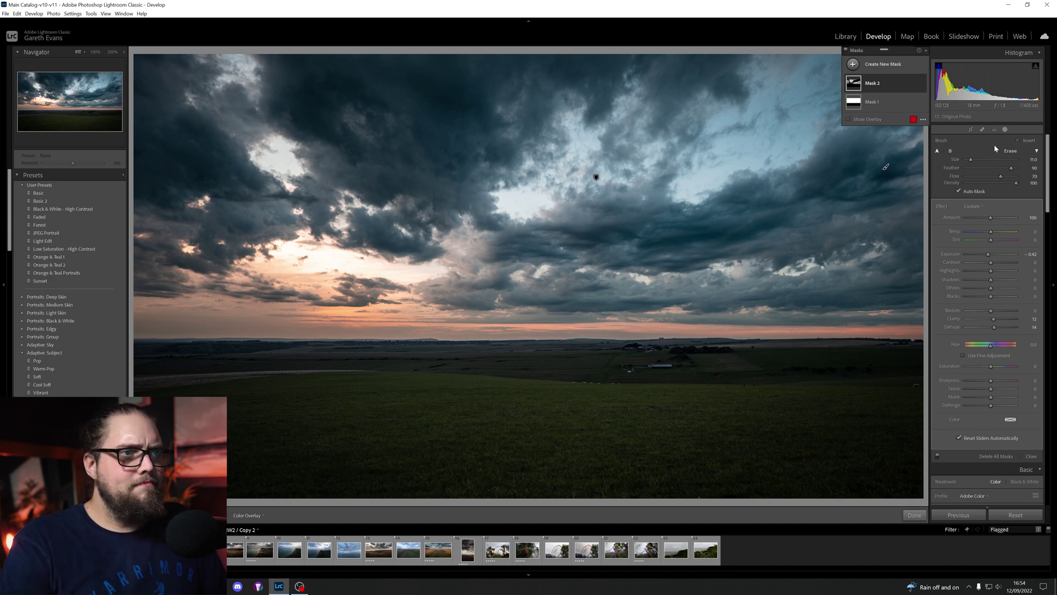
left_click_drag(989, 235, 998, 235)
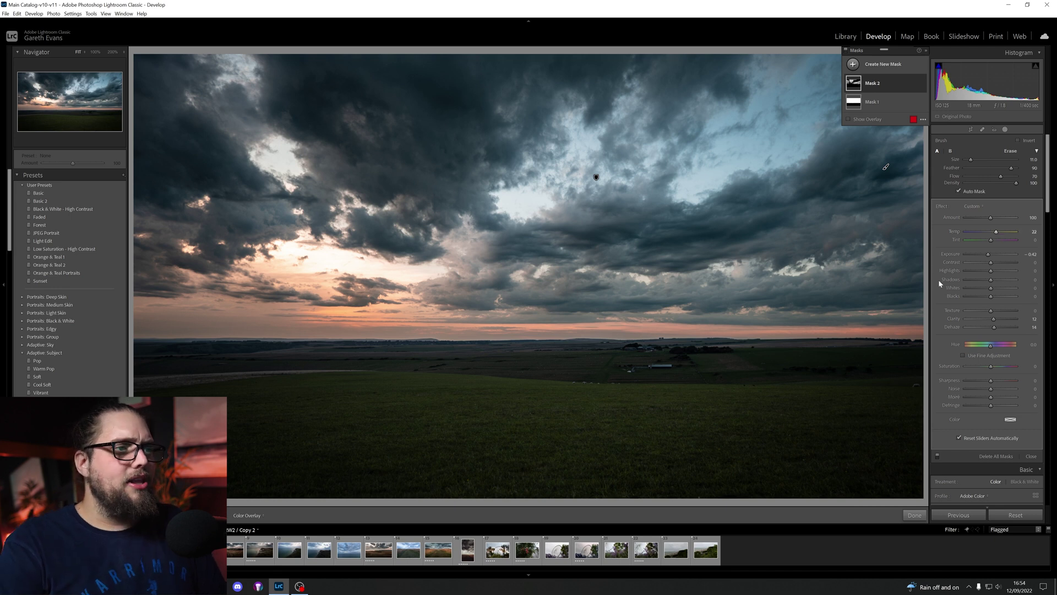
Add a Linear Gradient mask over the grassy foreground, running from the photo's lower edge up to just above the horizon
left_click(876, 73)
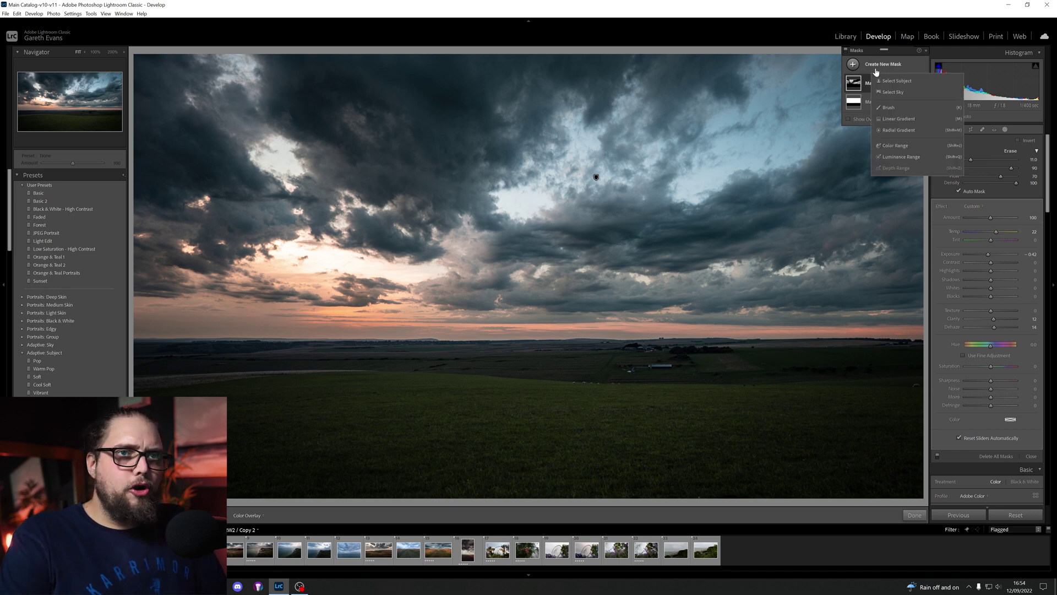
left_click(908, 118)
key("m")
left_click_drag(532, 496, 525, 318)
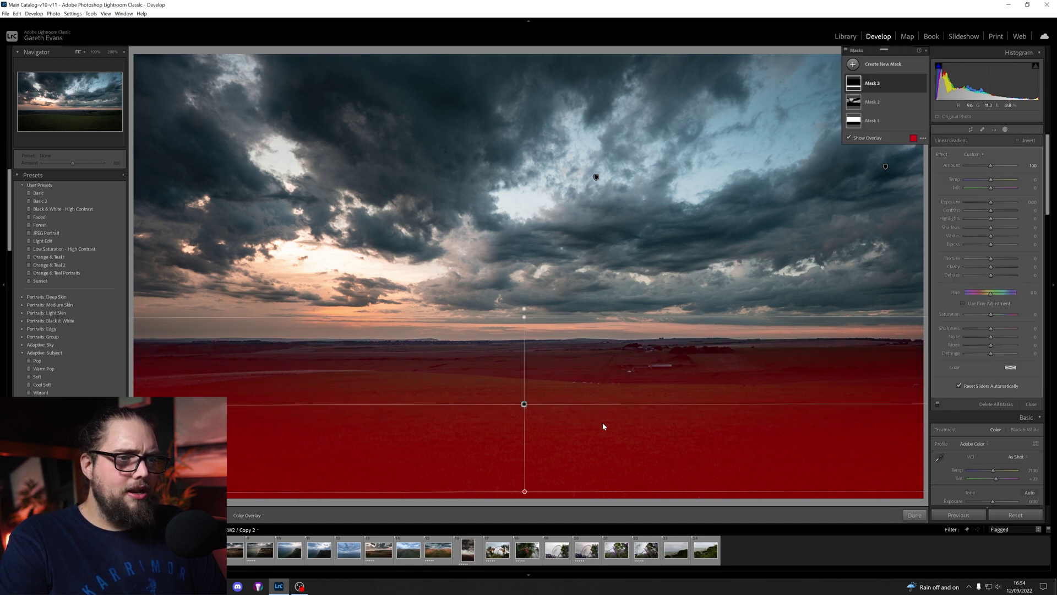
Lower the Linear Gradient mask over the grassy foreground, set its Exposure to −1.22 and hide the mask overlay
left_click_drag(524, 404, 521, 455)
left_click_drag(991, 202, 984, 203)
key("o")
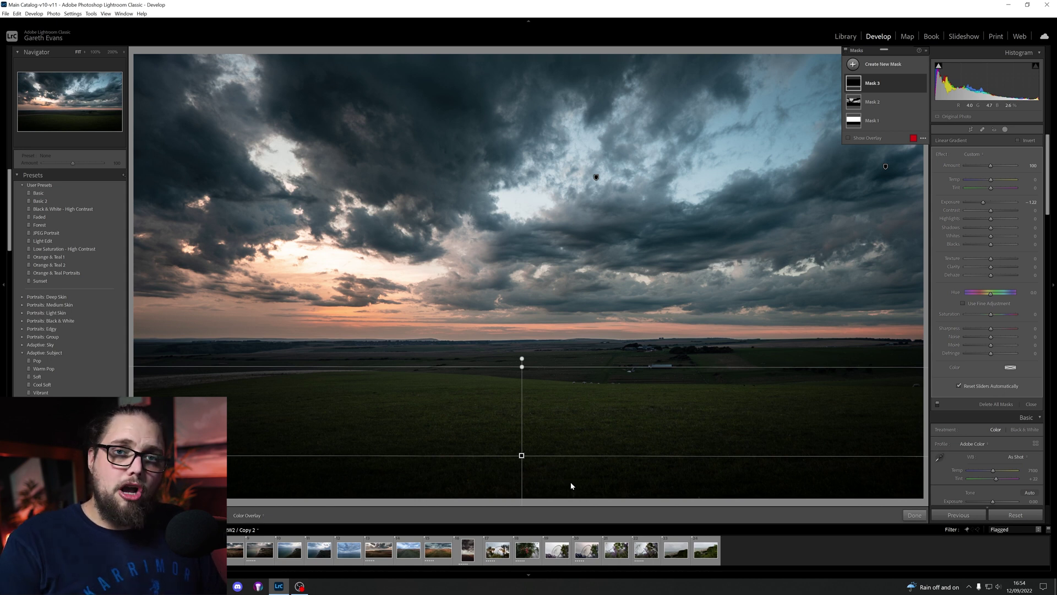
Add a wide Radial Gradient mask over the bright sunset glow above the horizon in the photo's left half
left_click(884, 65)
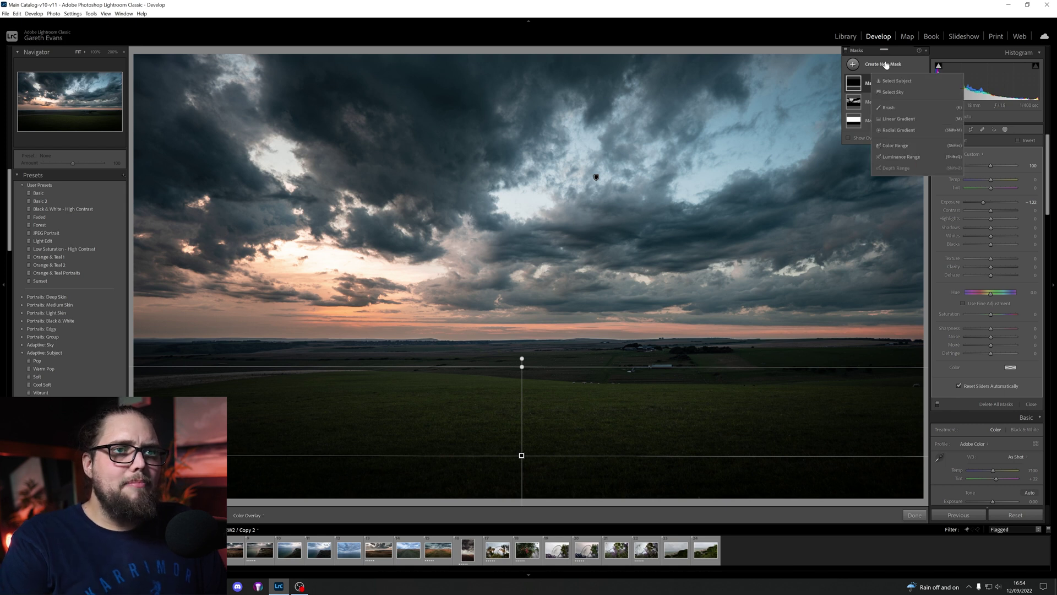
left_click(906, 129)
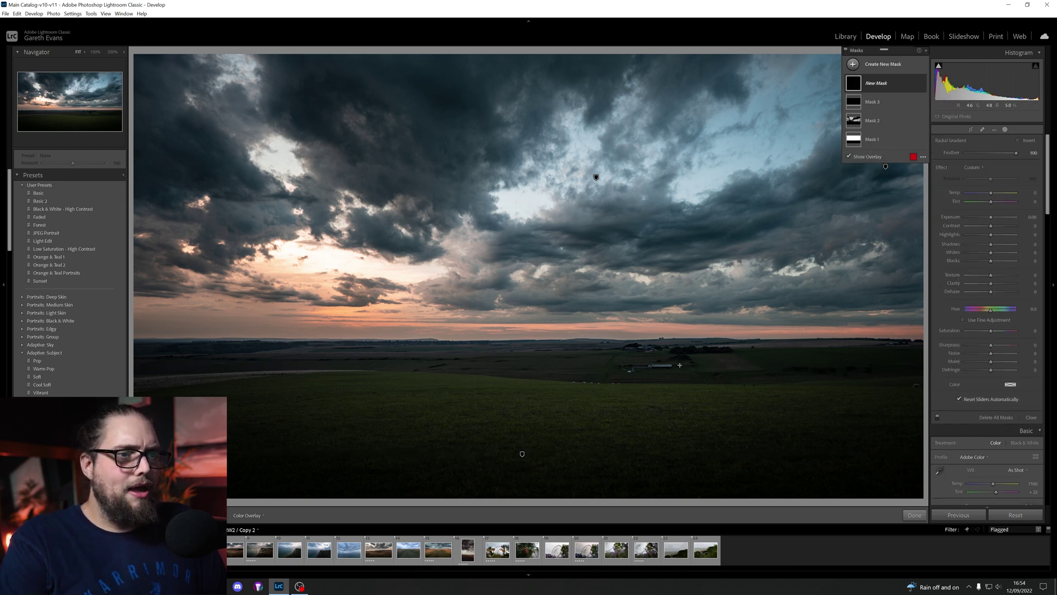
left_click_drag(305, 257, 555, 331)
mouse_move(342, 257)
left_mouse_down()
mouse_move(389, 260)
mouse_move(357, 260)
left_mouse_up()
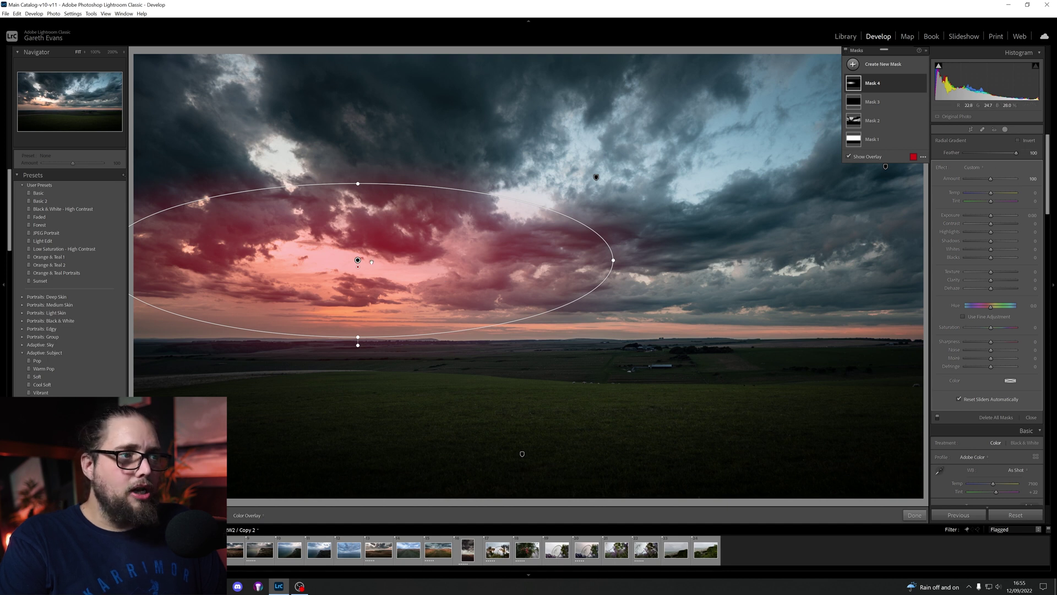
Set the sunset radial mask's Exposure to 0.20 and Temp to 36, and stretch its ellipse vertically to just below the horizon
left_click_drag(359, 268, 358, 241)
left_click_drag(994, 158, 1018, 153)
left_click_drag(991, 215, 995, 219)
key("o")
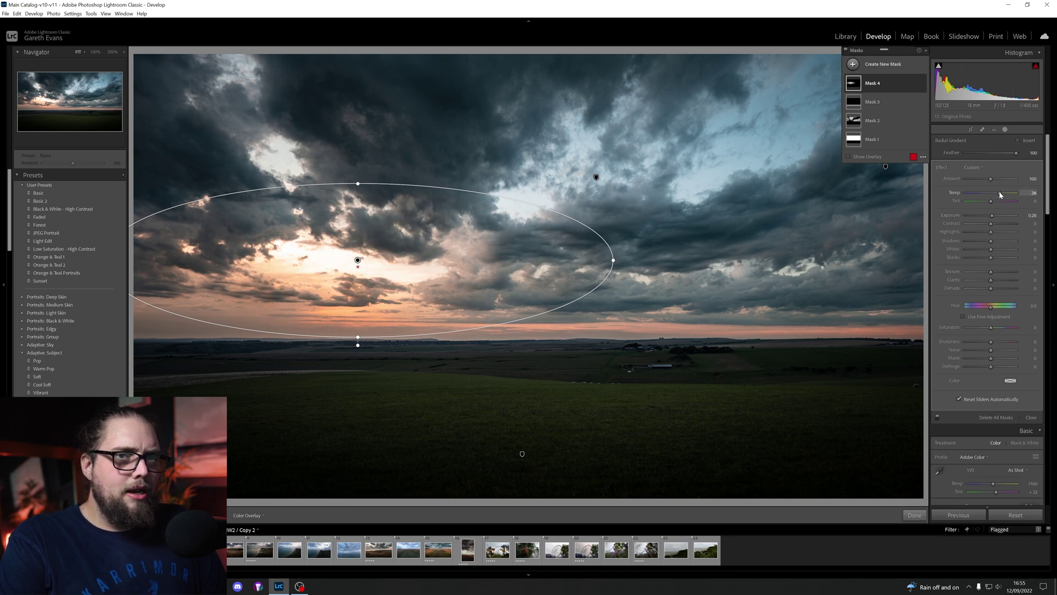
left_click_drag(361, 338, 364, 367)
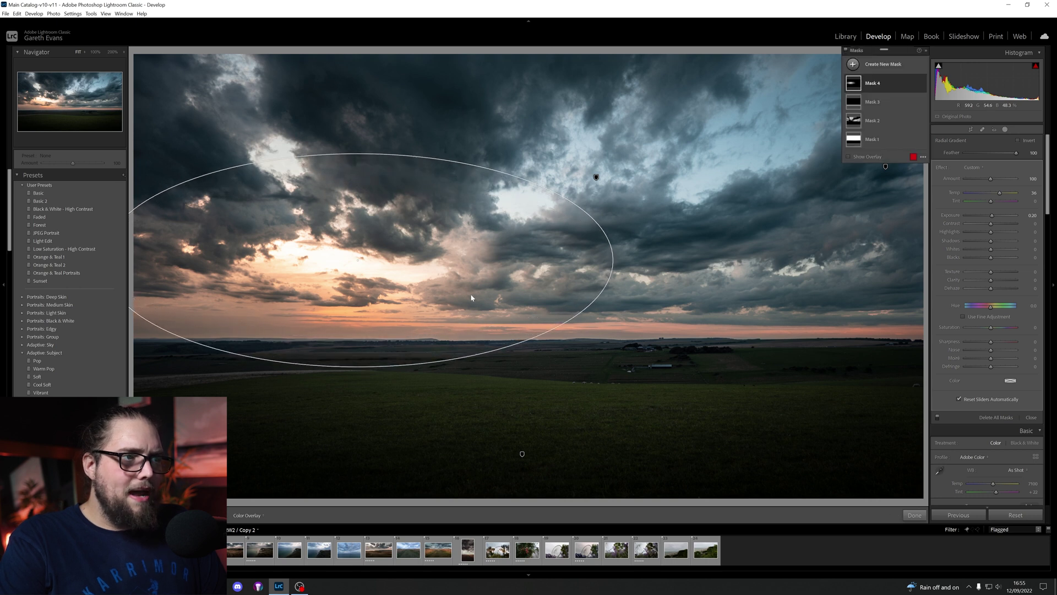
Compare the sunset with and without the radial mask, and set its Temp to 45 and Highlights to −23
left_click(924, 83)
left_click(924, 84)
left_click(924, 83)
left_click(924, 84)
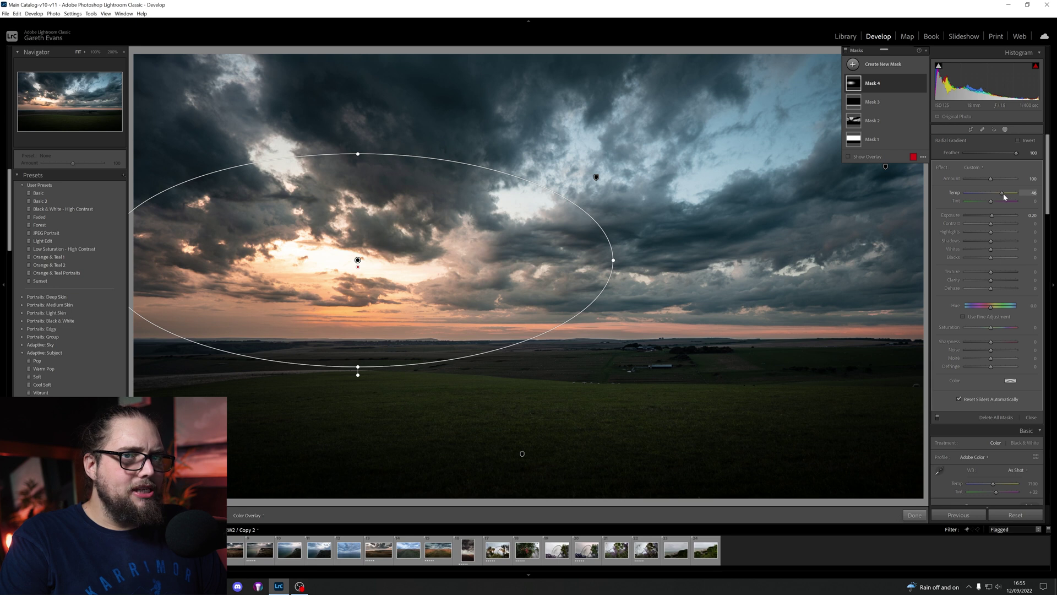
left_click_drag(993, 231, 985, 235)
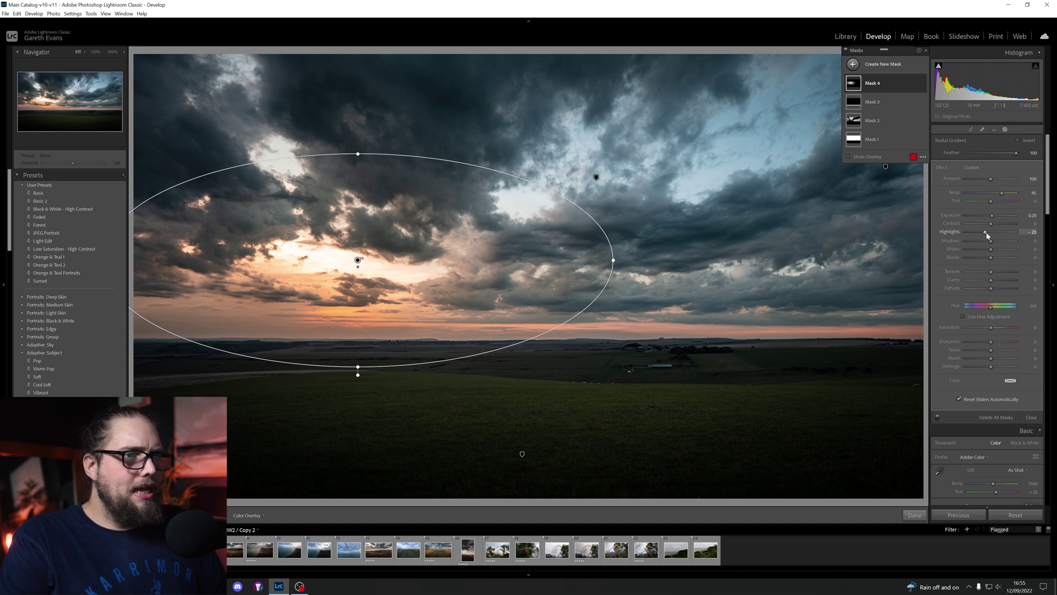
Set the sunset radial mask's Dehaze to −24, comparing the photo with and without the mask
left_click(923, 84)
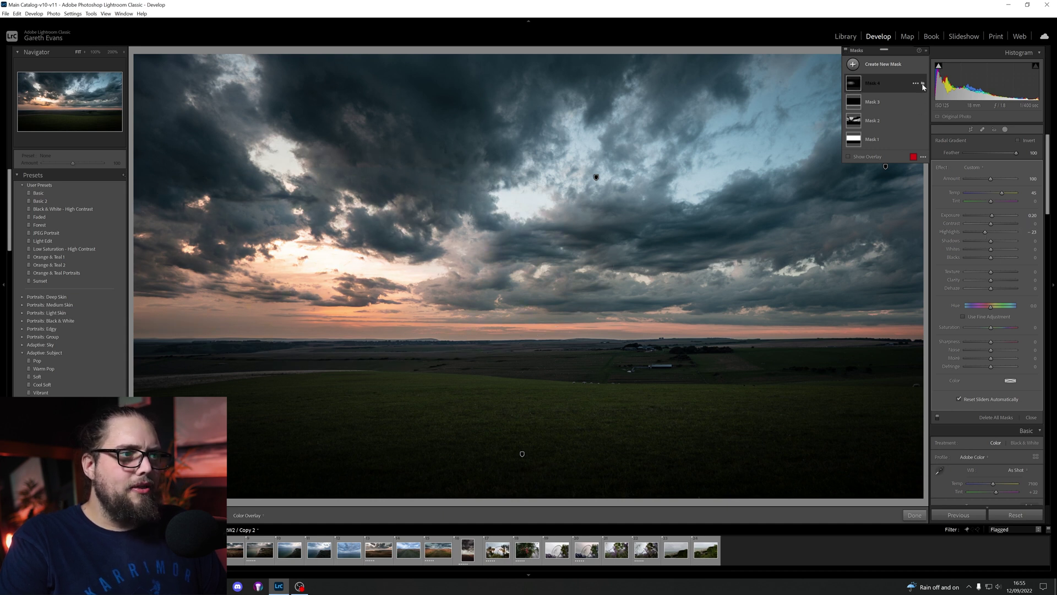
left_click(924, 84)
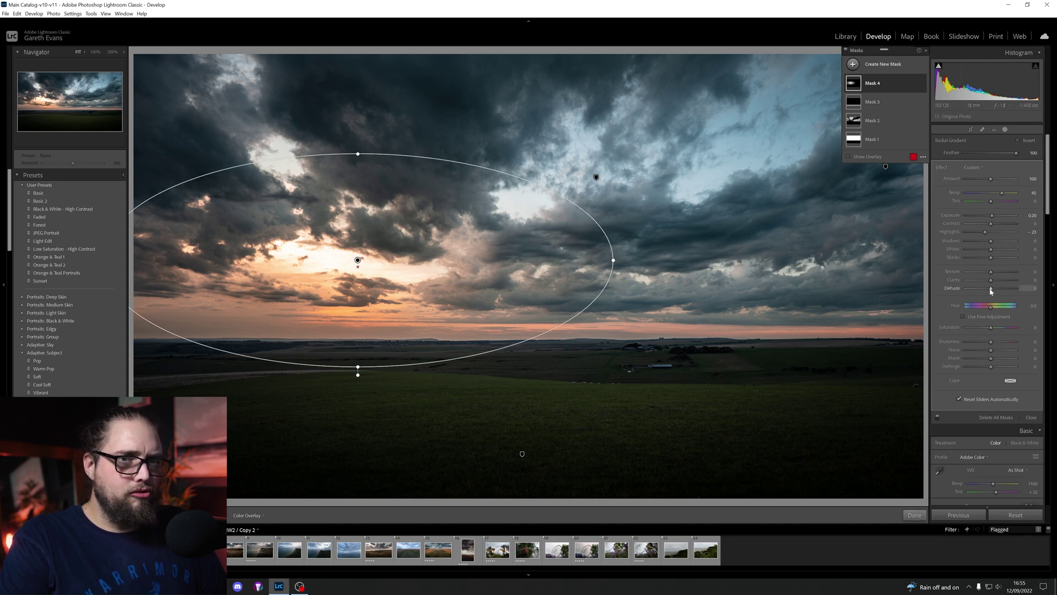
left_click_drag(991, 291, 985, 288)
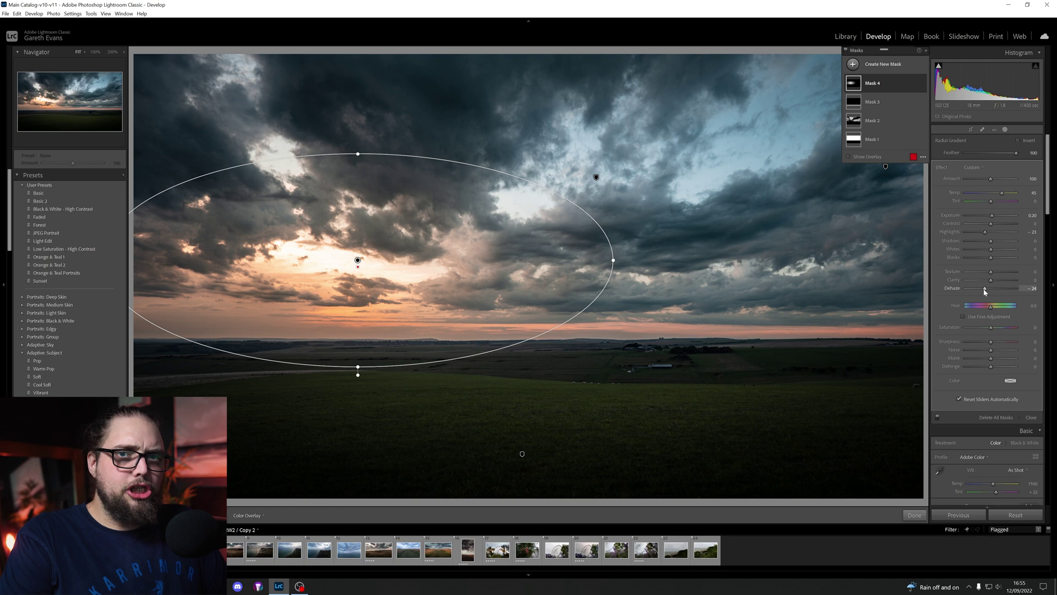
mouse_move(923, 84)
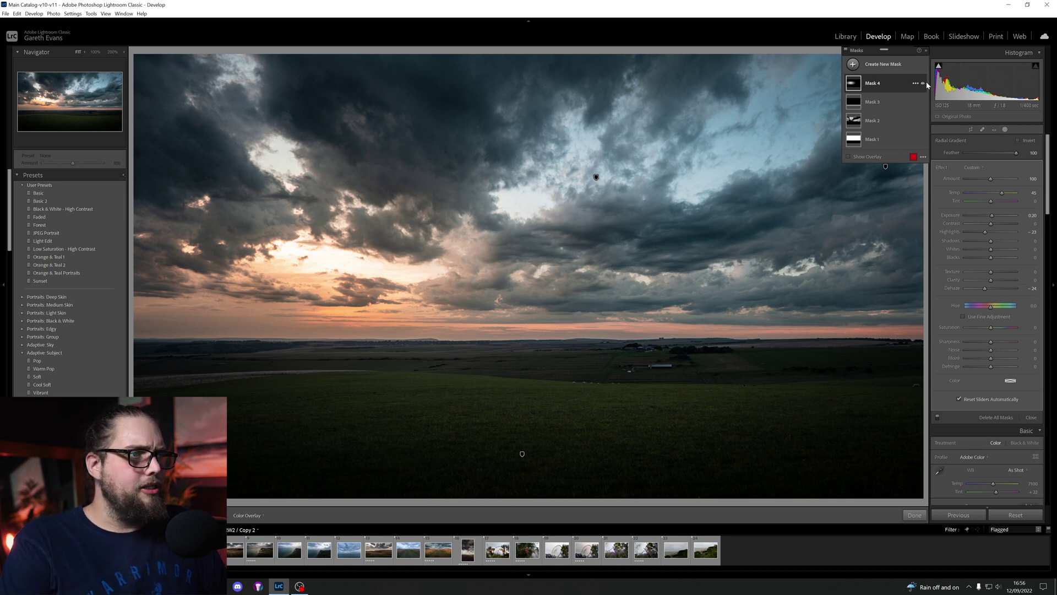
left_click(923, 84)
left_click(924, 83)
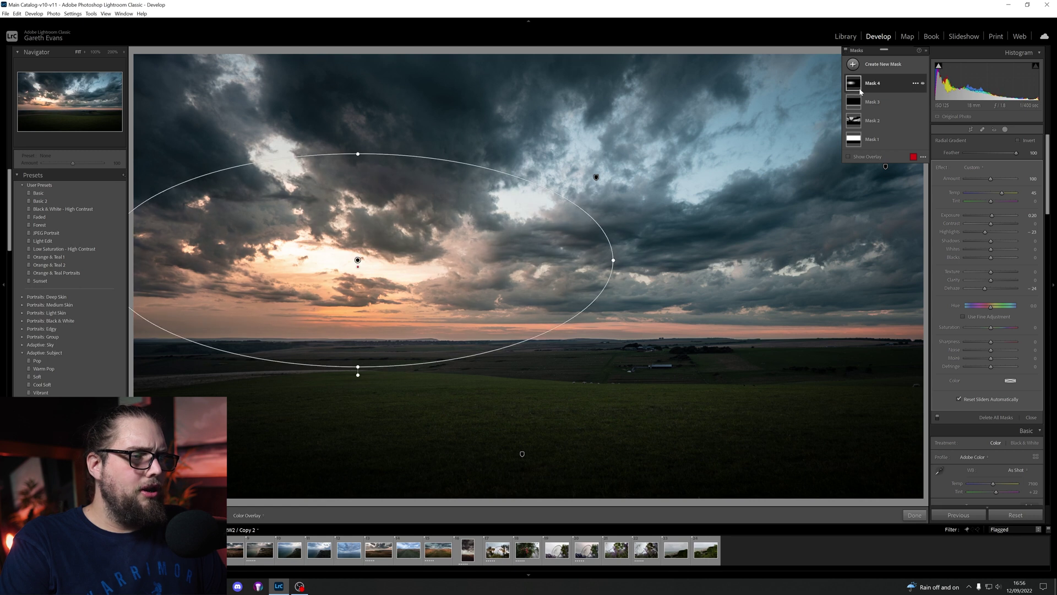
Finish masking and raise the photo's global Contrast to +31
left_click(914, 514)
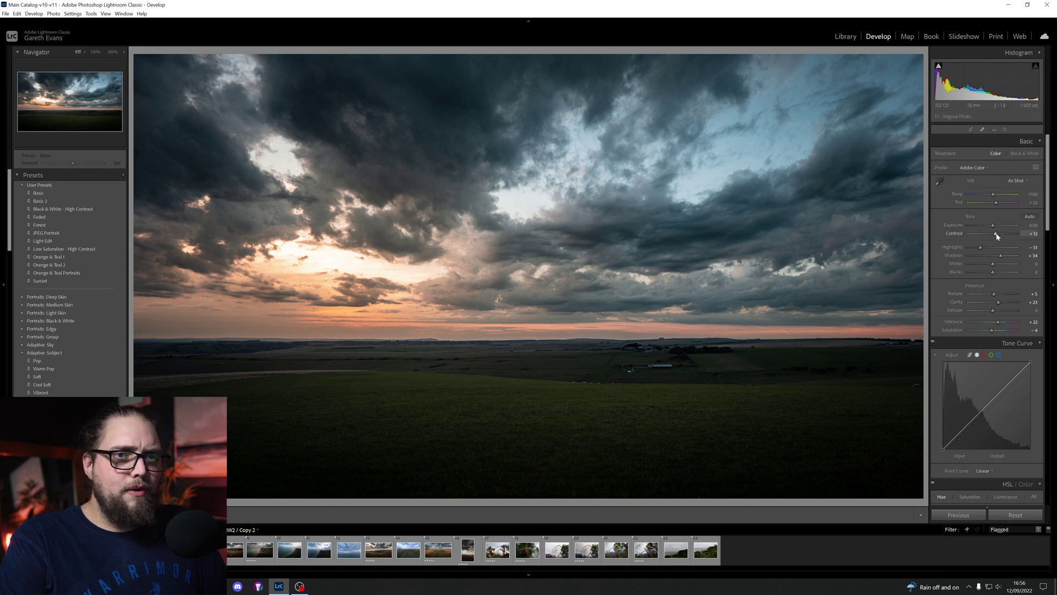
left_click_drag(1003, 237, 1002, 238)
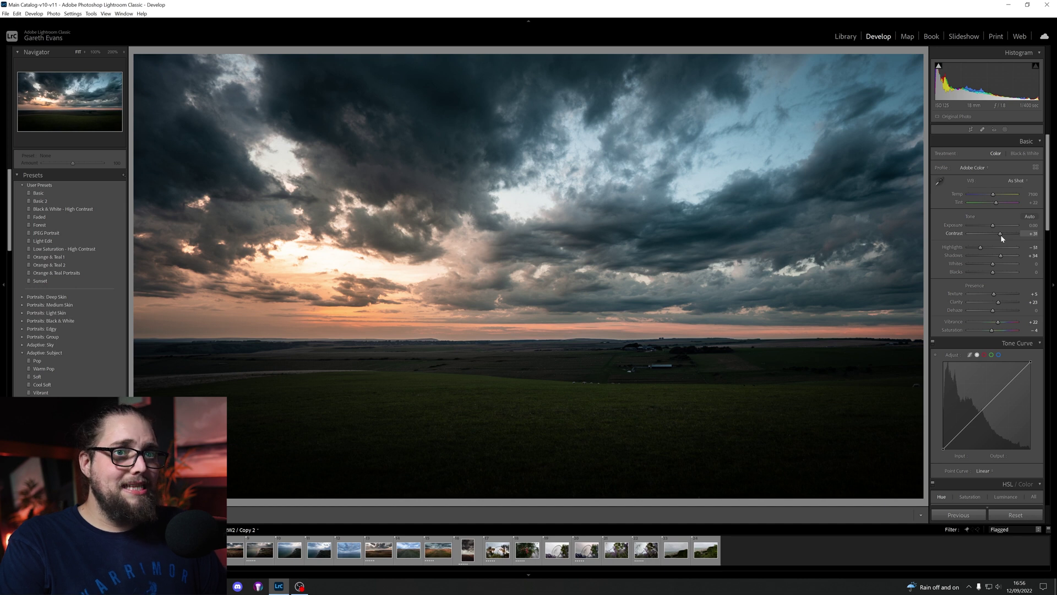
Add a flat, wide Radial Gradient mask over the farm buildings and fields just below the horizon
left_click(1005, 130)
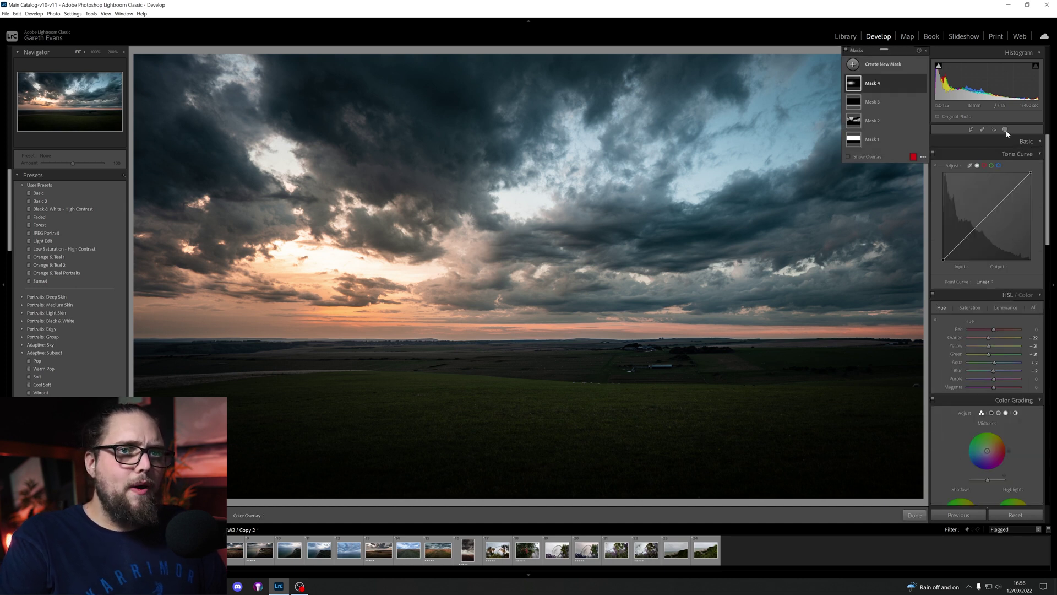
left_click(861, 69)
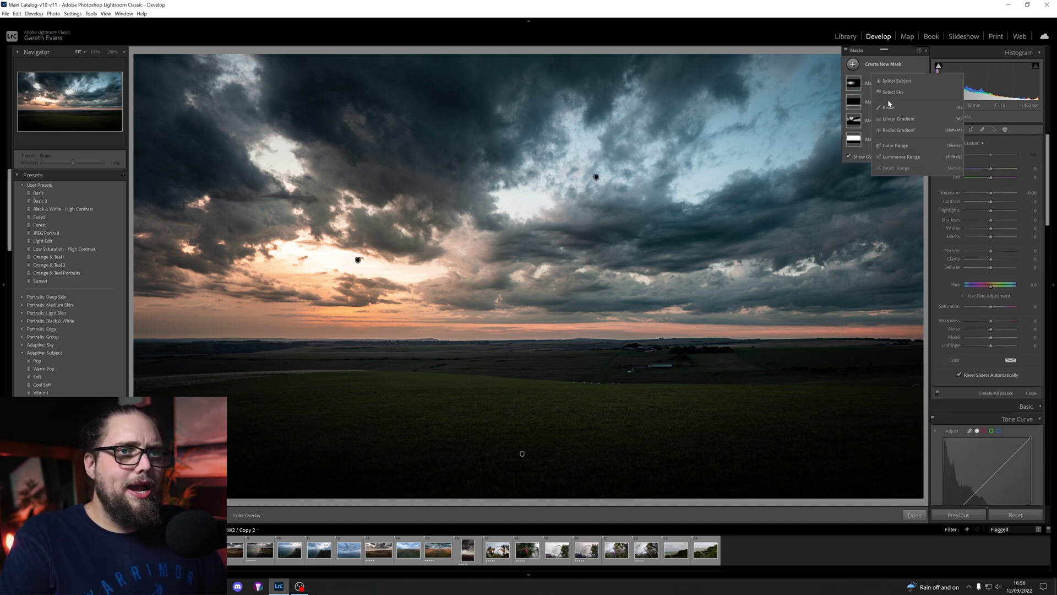
left_click(895, 130)
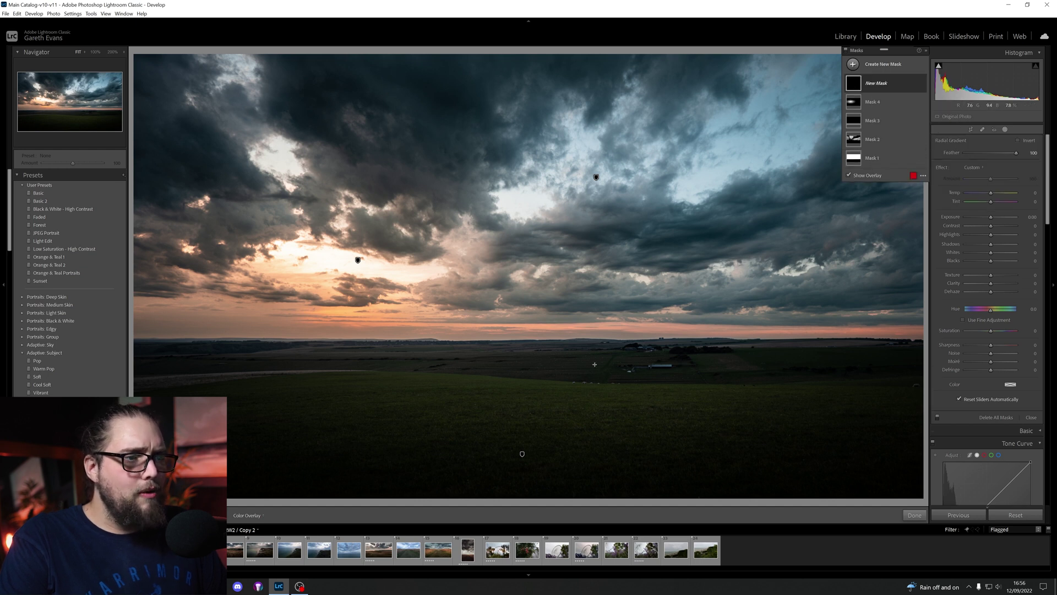
left_click_drag(583, 364, 774, 384)
left_click_drag(624, 353, 675, 353)
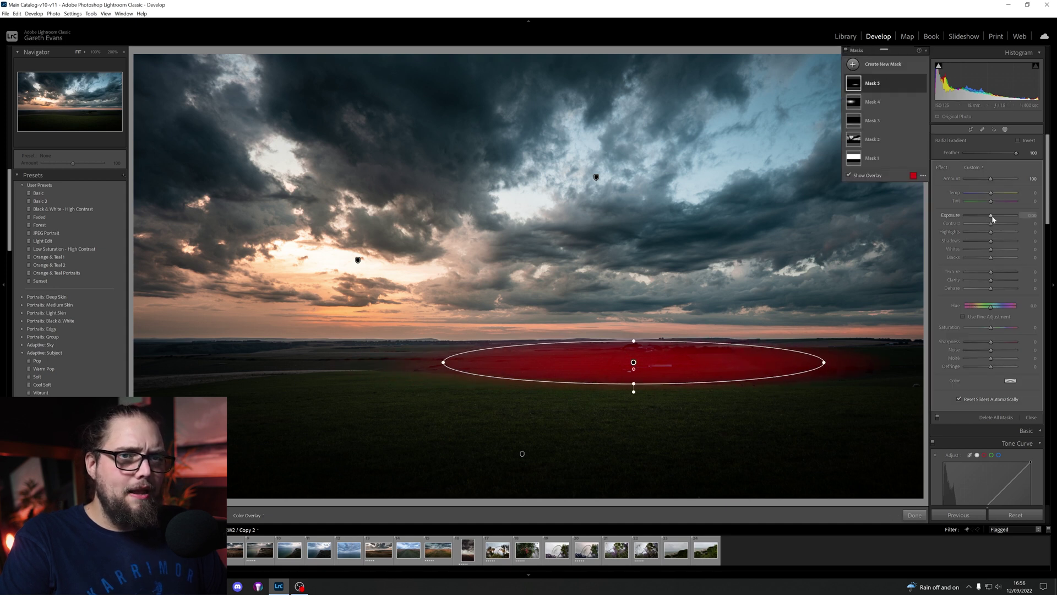
Set the farm radial mask's Exposure to 0.82 and Temp to 36, and shift it slightly left without the overlay
key("o")
mouse_move(991, 215)
left_mouse_down()
mouse_move(998, 194)
mouse_move(999, 216)
left_mouse_up()
left_click_drag(656, 375, 648, 374)
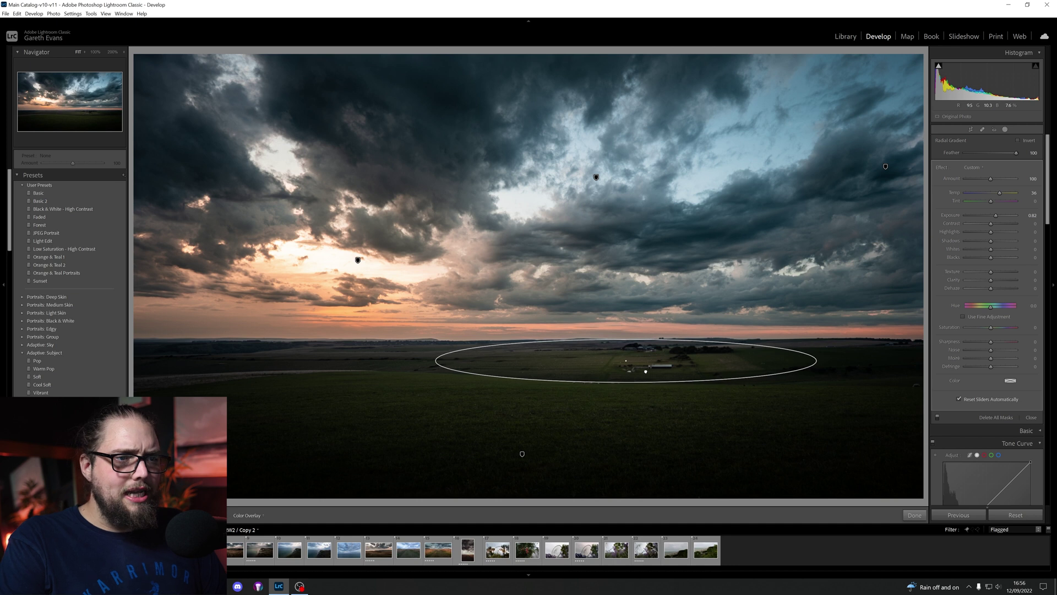
Add a smaller Radial Gradient mask over the fields beneath the sunset, with Exposure 0.64 and Temp 40
left_click(893, 65)
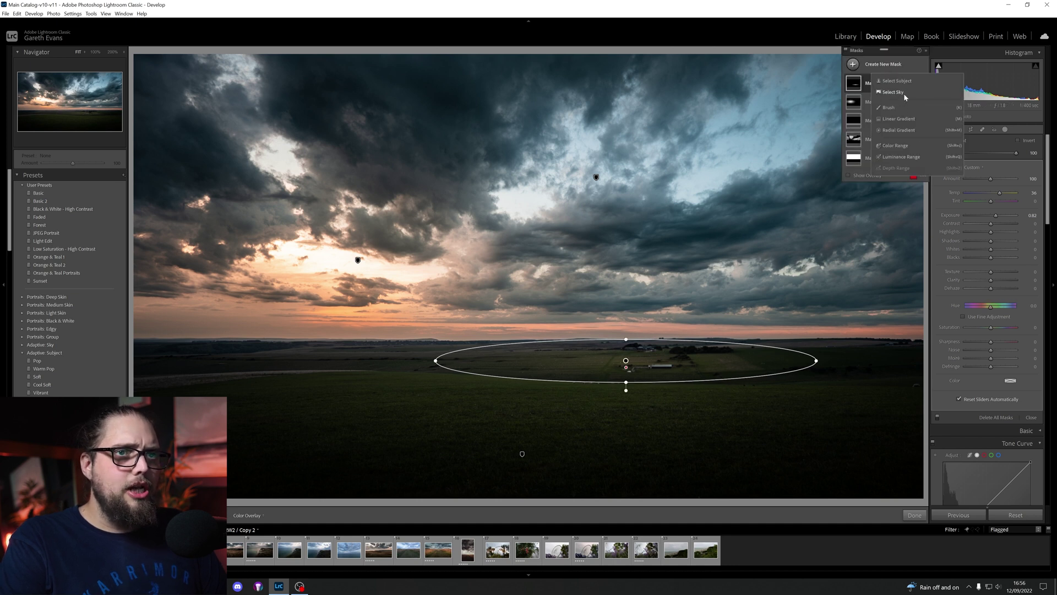
left_click(895, 134)
mouse_move(392, 352)
left_mouse_down()
mouse_move(472, 359)
mouse_move(423, 354)
left_mouse_up()
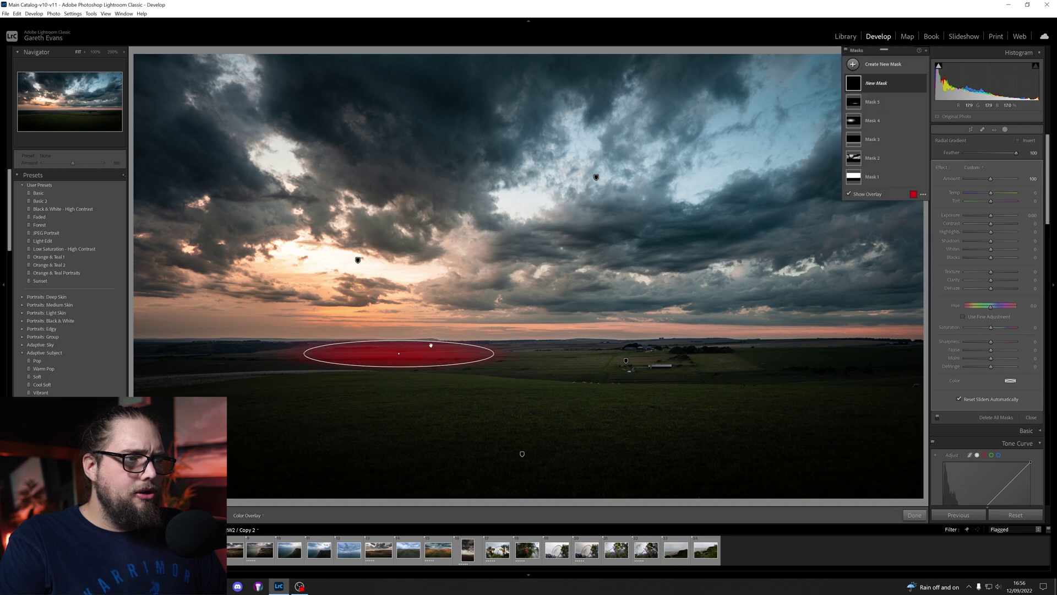
left_click(996, 215)
left_click_drag(997, 217, 1003, 191)
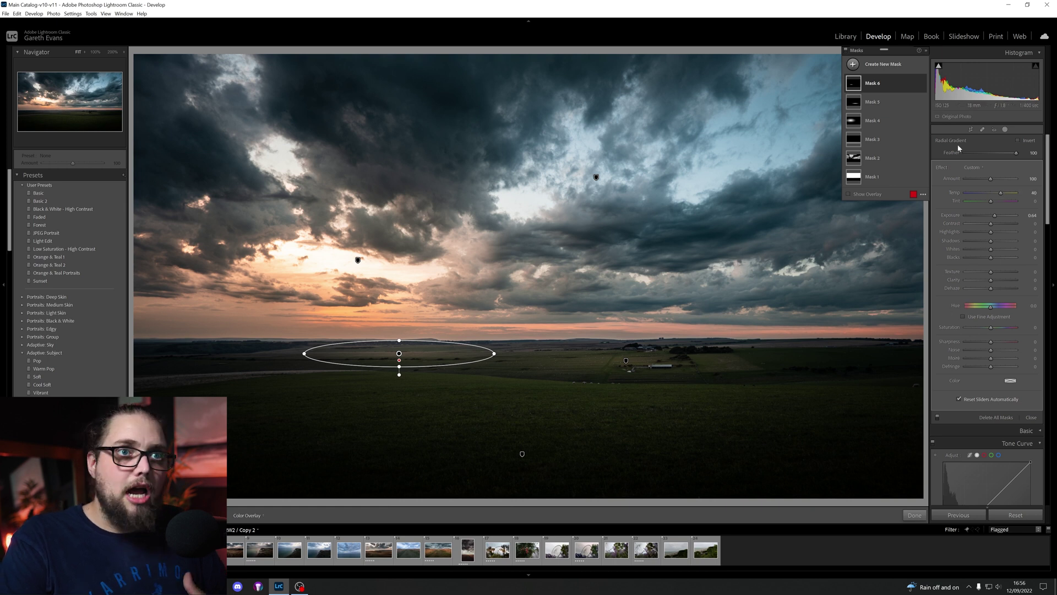
Add a new Brush mask with Exposure 0.73 and Temp 19, hide its overlay and reduce the brush Flow to 39
left_click(892, 66)
left_click(889, 107)
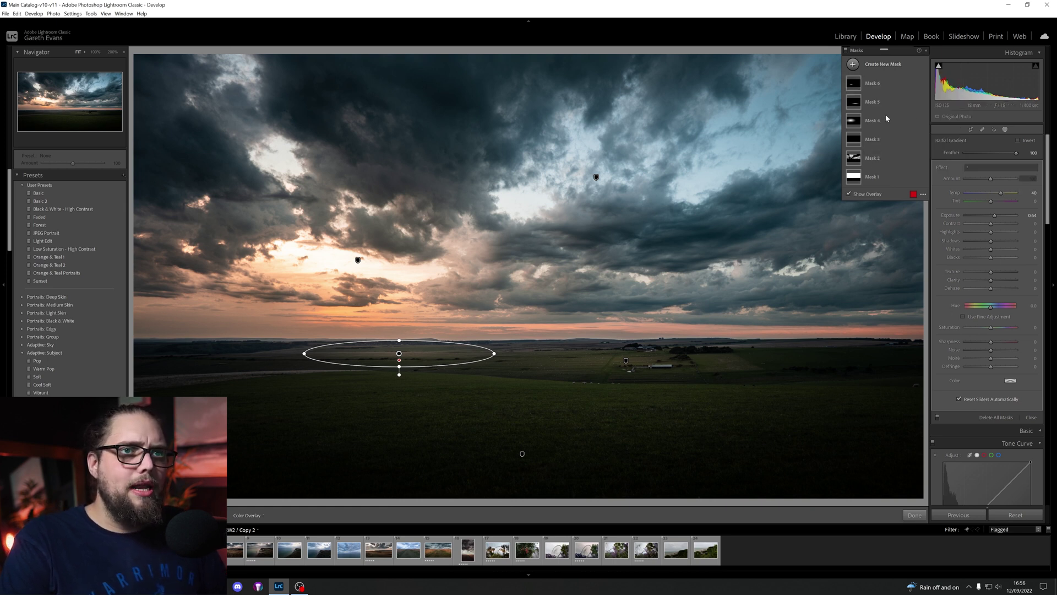
key("o")
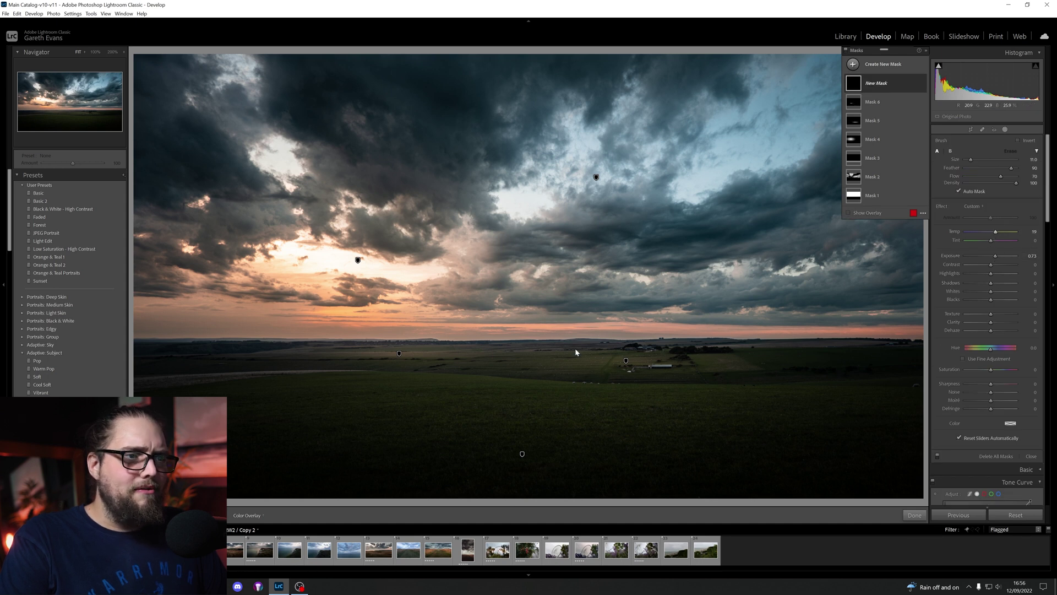
left_click_drag(1001, 176, 992, 177)
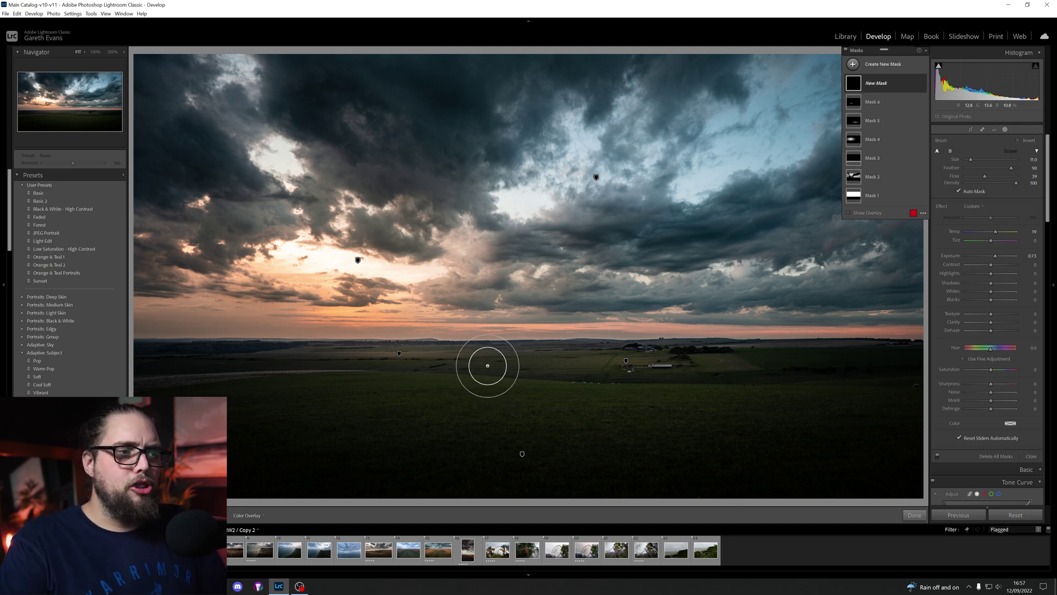
Paint light patches across the fields below the horizon with the brush mask, varying the brush size between about 8 and 12
scroll(487, 366, "down", 4)
scroll(496, 363, "up", 1)
mouse_move(296, 353)
left_mouse_down()
mouse_move(280, 351)
mouse_move(292, 355)
left_mouse_up()
mouse_move(536, 388)
left_mouse_down()
mouse_move(472, 354)
mouse_move(559, 403)
mouse_move(619, 380)
left_mouse_up()
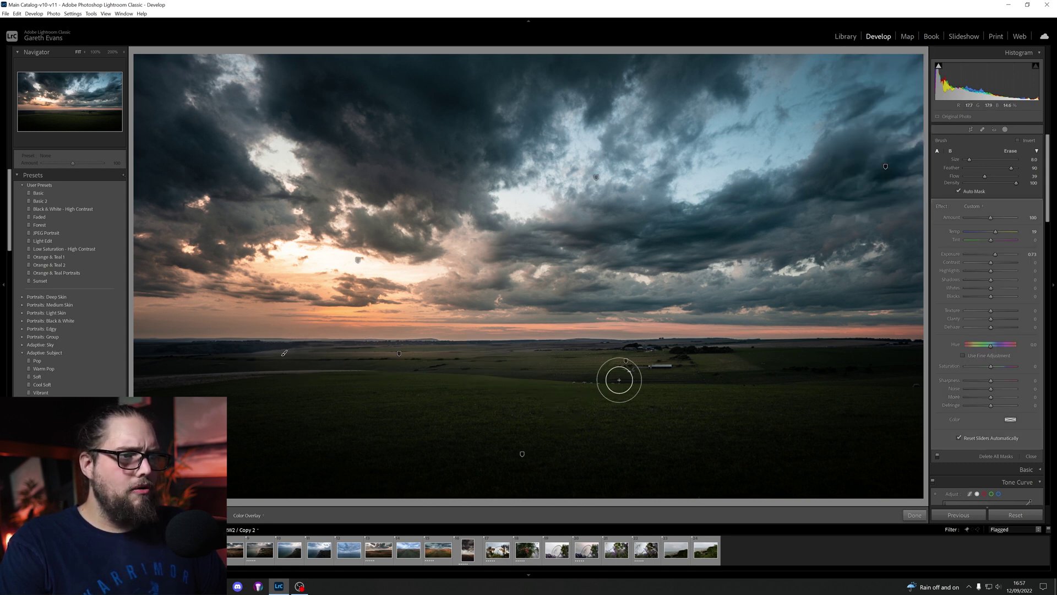
scroll(746, 371, "up", 3)
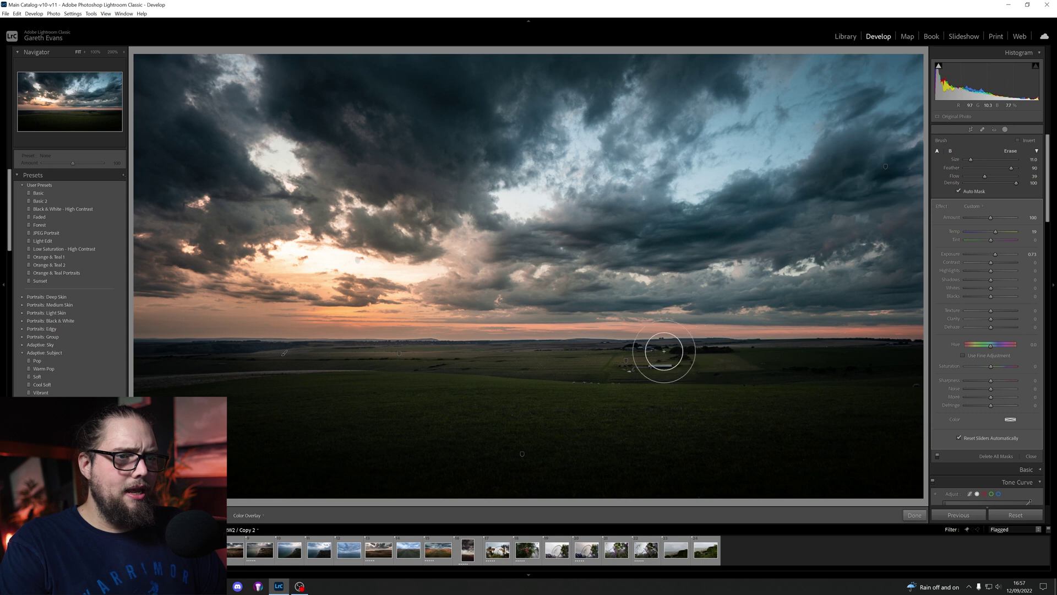
scroll(385, 342, "down", 3)
scroll(368, 286, "up", 4)
Add another Brush mask with Dehaze −36, Exposure 0.24 and Temp 24, and enlarge the brush to about 28
left_click(870, 65)
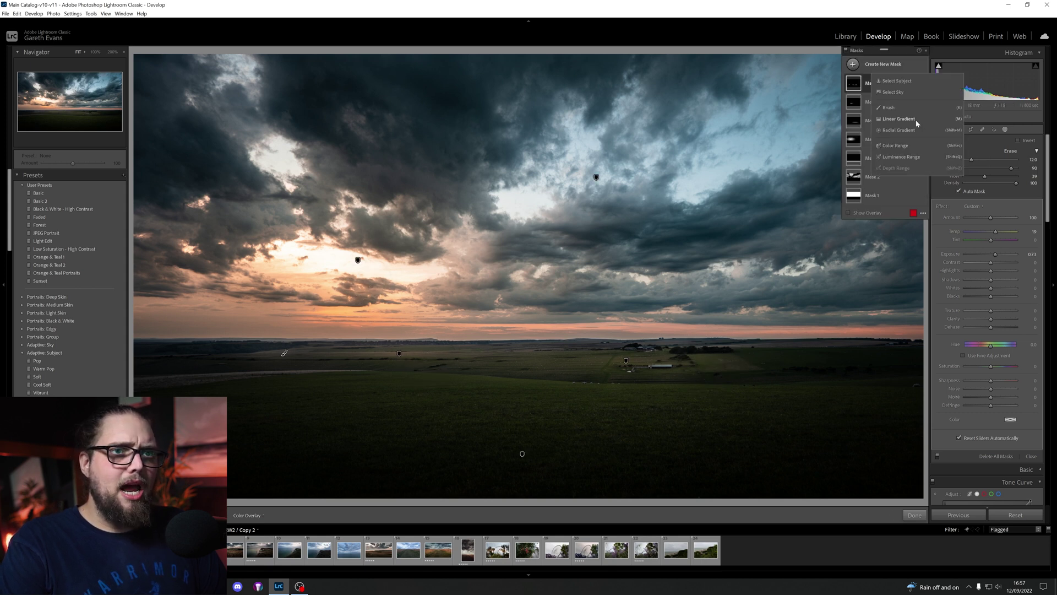
left_click(889, 109)
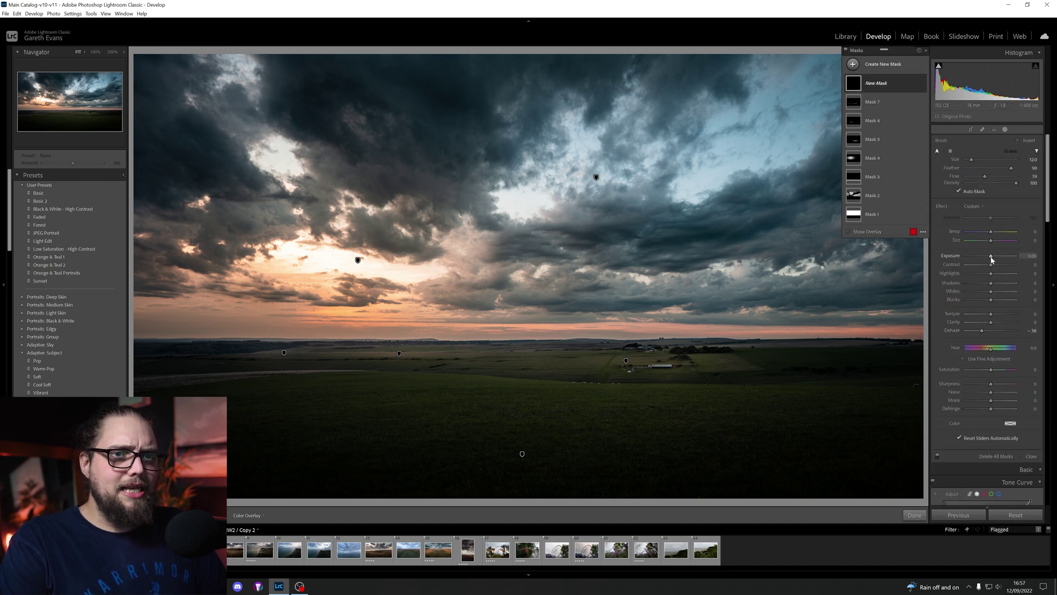
scroll(423, 297, "up", 6)
scroll(424, 295, "down", 3)
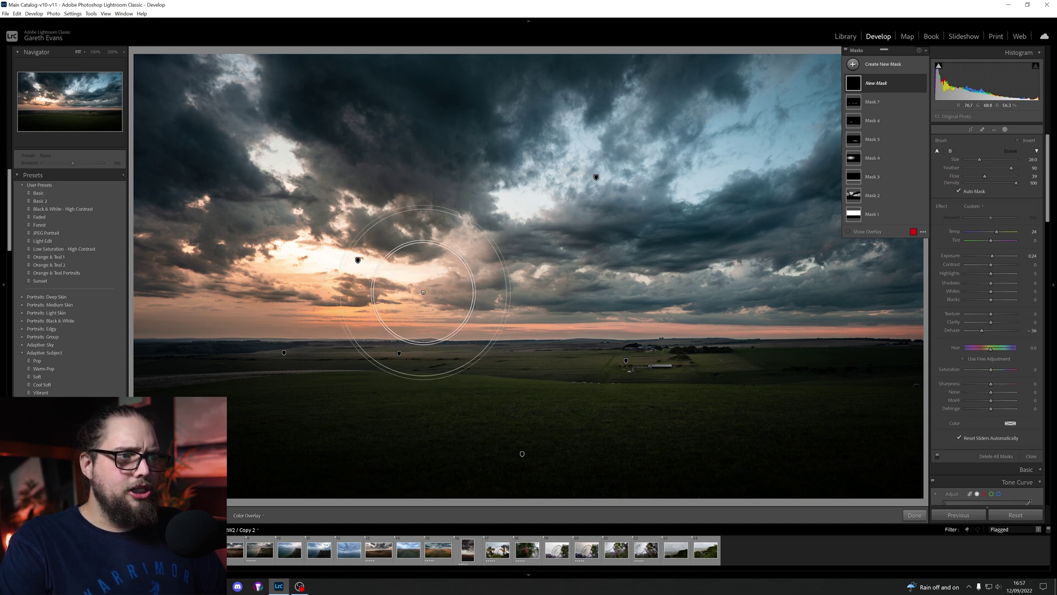
Paint the hazy glow from the sunset outward across the fields, reducing the brush size to 21
left_click_drag(424, 288, 633, 361)
mouse_move(371, 284)
left_mouse_down()
mouse_move(489, 355)
mouse_move(382, 330)
mouse_move(275, 354)
mouse_move(330, 396)
left_mouse_up()
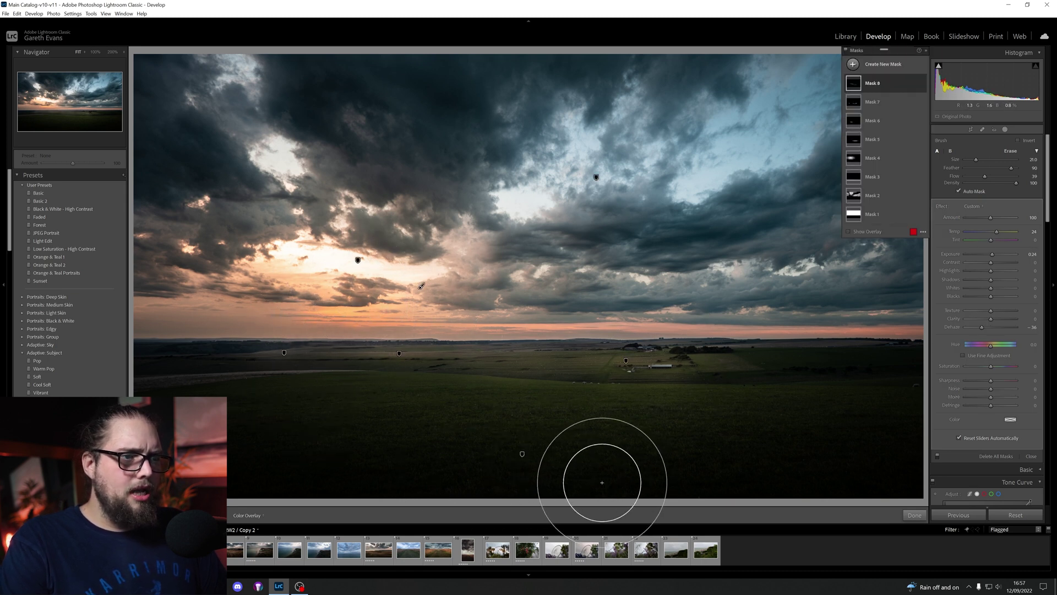
left_click_drag(715, 387, 722, 387)
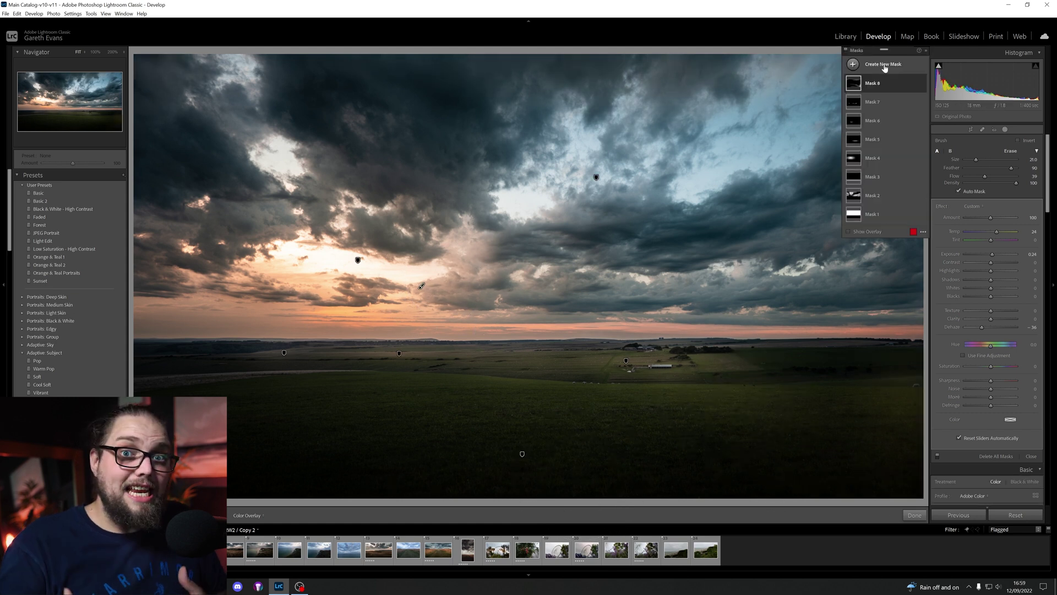
Add a new Brush mask with Exposure 0.55 and Temp 29, hide its overlay and reduce the brush size to 17
left_click(881, 64)
left_click(889, 107)
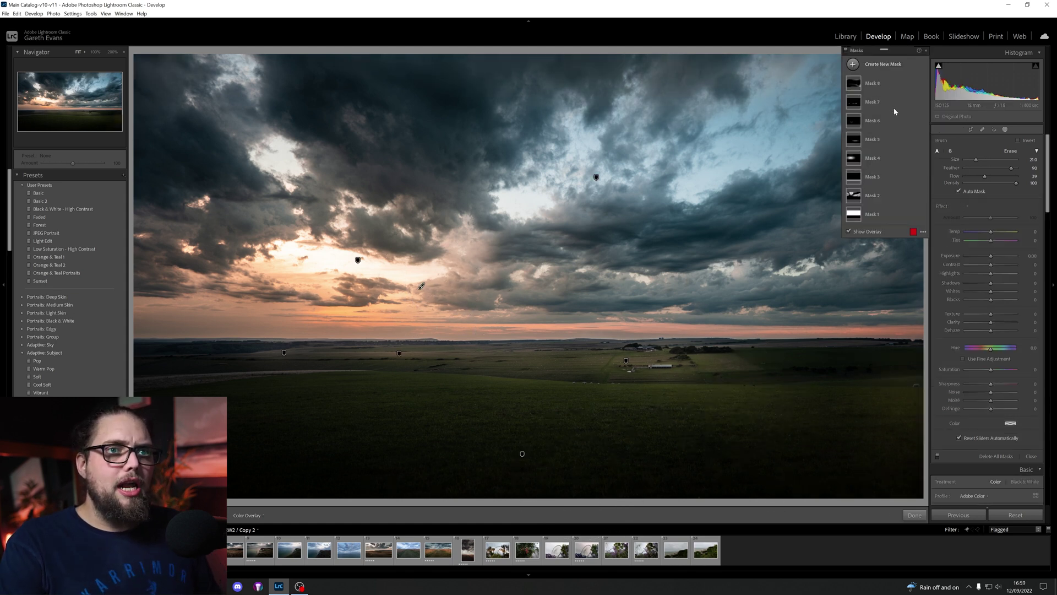
key("o")
left_click_drag(991, 256, 998, 232)
scroll(789, 230, "down", 6)
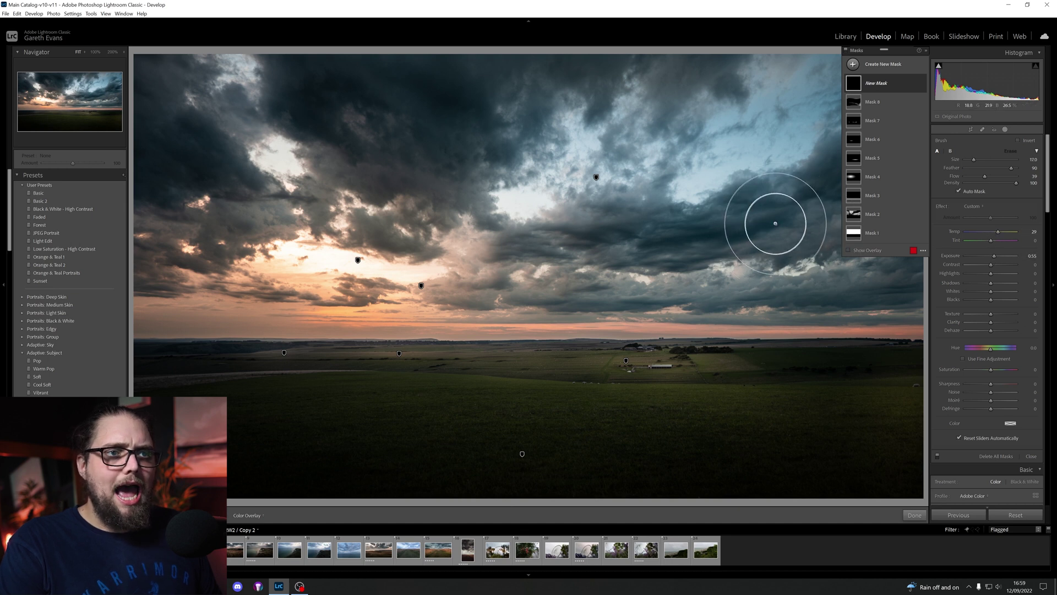
Reduce the brush size to 8 and paint warm highlights along the cloud edges across the lower and middle sky
mouse_move(775, 225)
left_mouse_down()
mouse_move(652, 241)
mouse_move(715, 256)
mouse_move(864, 249)
left_mouse_up()
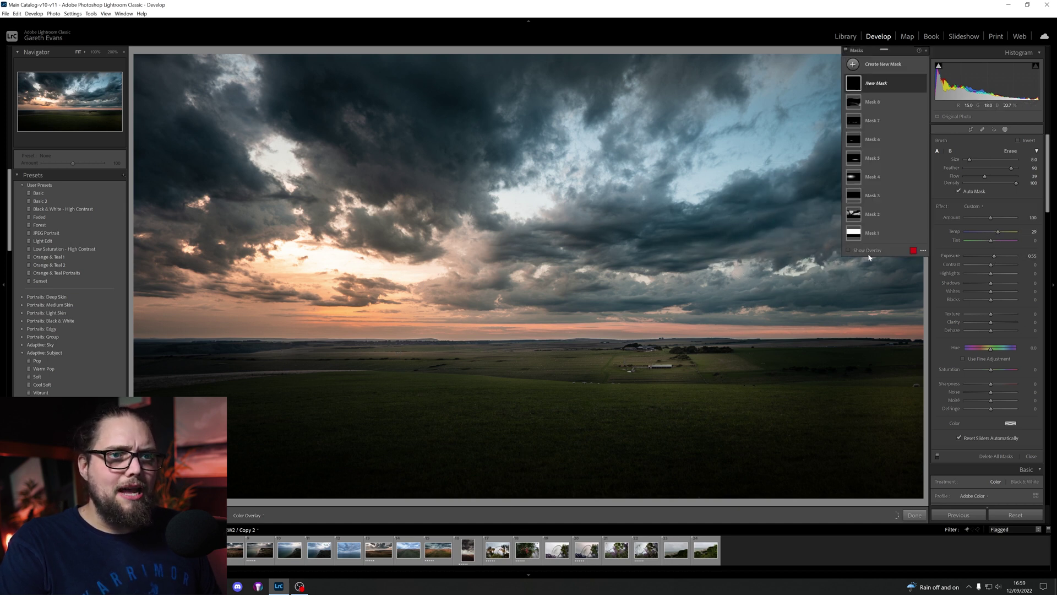
left_click_drag(851, 298, 898, 293)
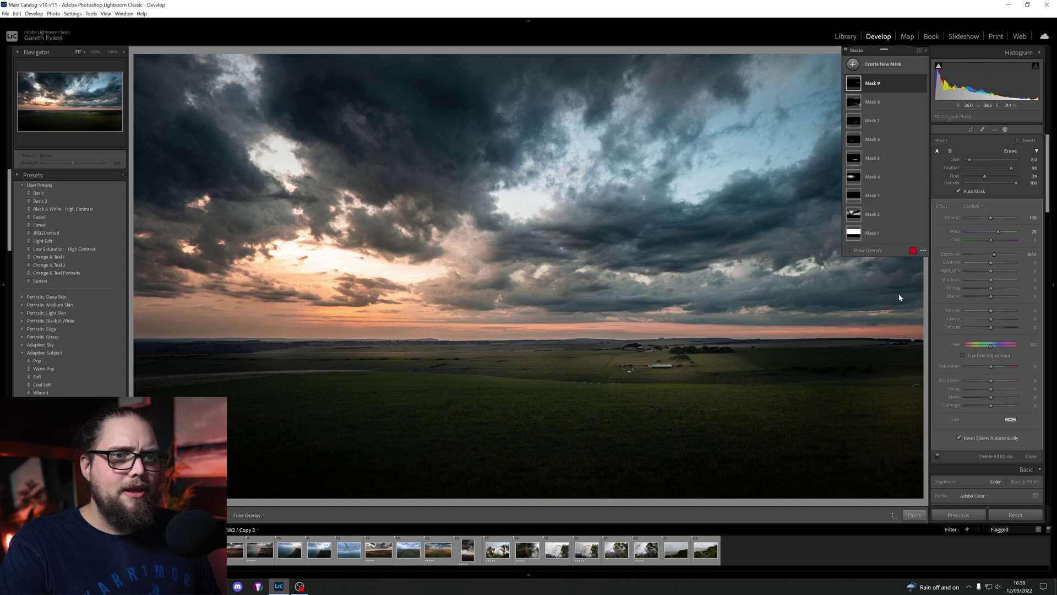
left_click_drag(653, 217, 588, 241)
mouse_move(481, 262)
left_mouse_down()
mouse_move(504, 298)
mouse_move(641, 311)
mouse_move(605, 285)
left_mouse_up()
mouse_move(228, 267)
left_mouse_down()
mouse_move(211, 262)
mouse_move(184, 205)
mouse_move(271, 217)
mouse_move(319, 196)
left_mouse_up()
left_click_drag(704, 231, 704, 231)
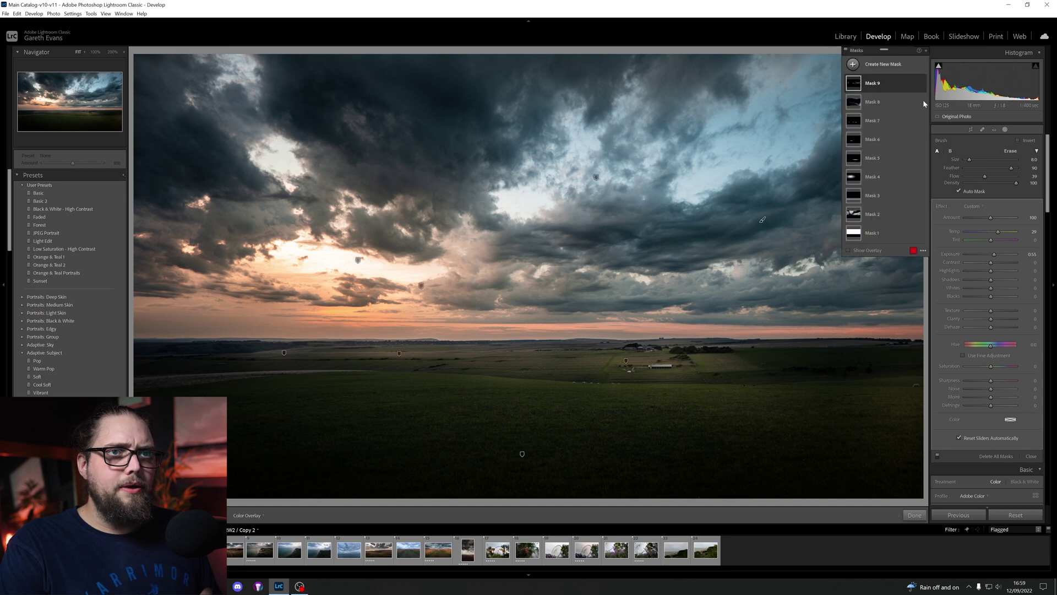
Add a wide, flat Radial Gradient mask along the fields below the horizon with Exposure 0.24 and slightly negative Dehaze, and close masking
left_click(891, 69)
left_click(907, 129)
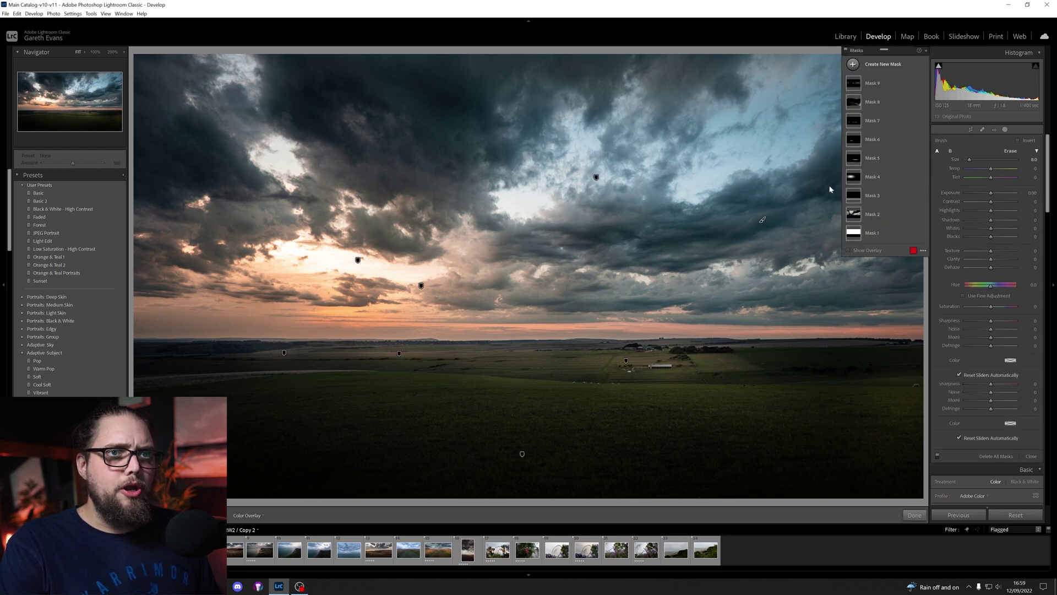
left_click_drag(447, 353, 914, 382)
left_click_drag(530, 338, 545, 343)
left_click_drag(989, 221, 995, 218)
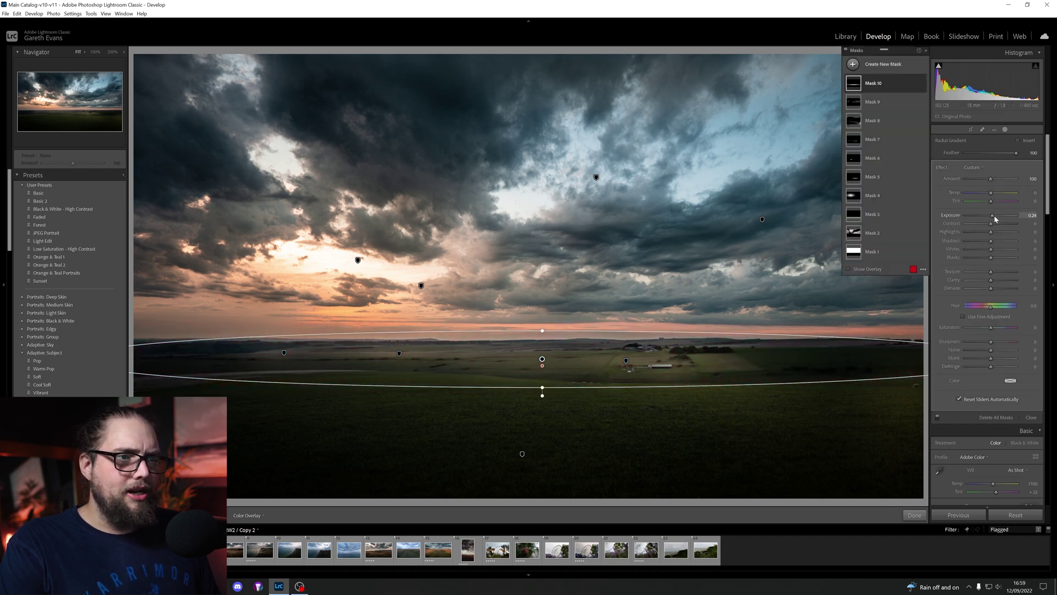
left_click_drag(997, 217, 996, 215)
left_click_drag(991, 288, 989, 289)
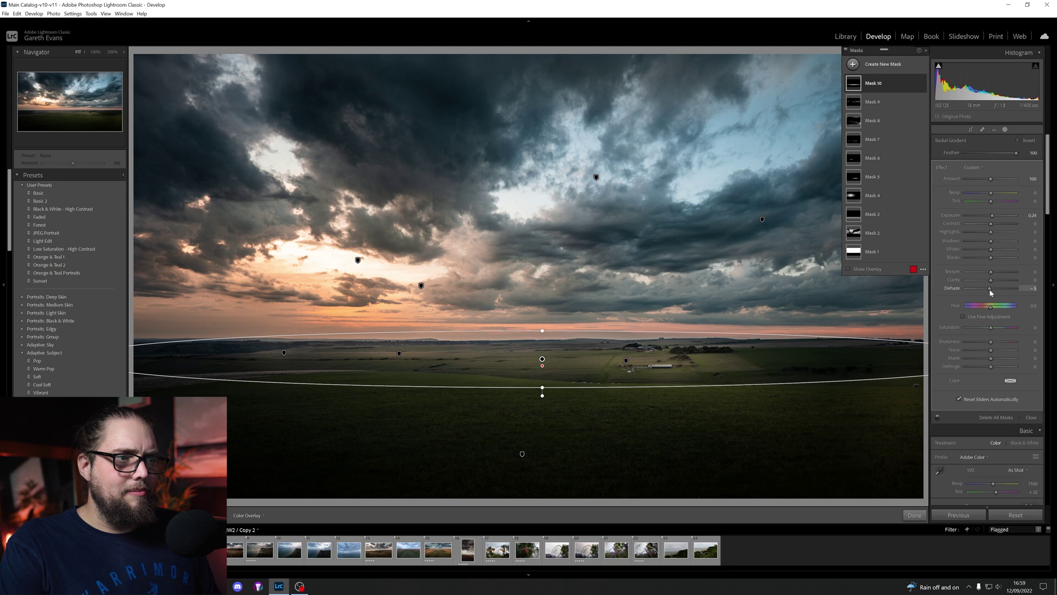
left_click(915, 515)
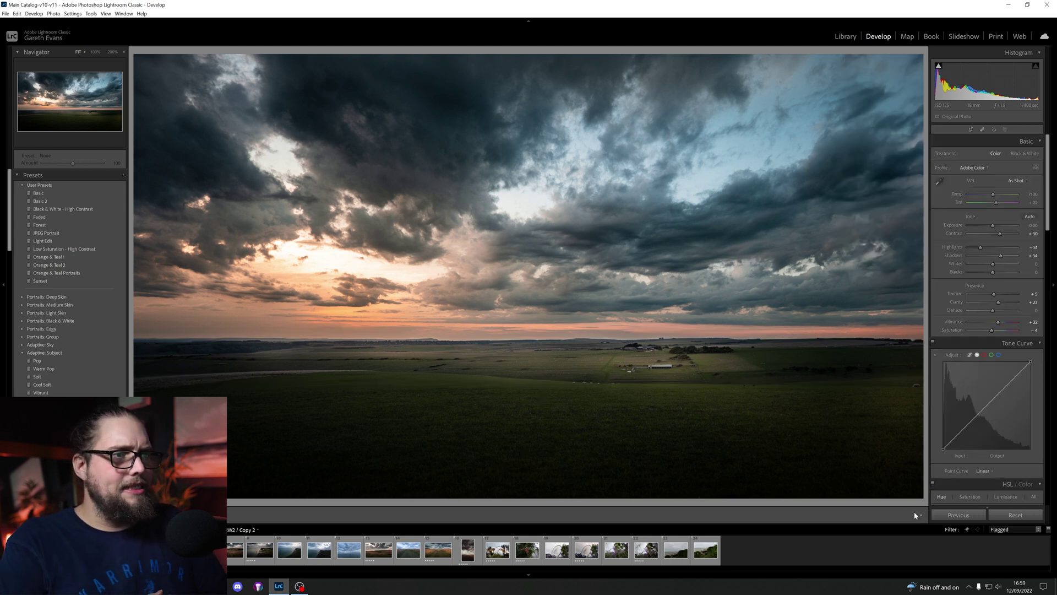
Compare the photo with all masks off and on, and check the edited version against the original
left_click(1005, 129)
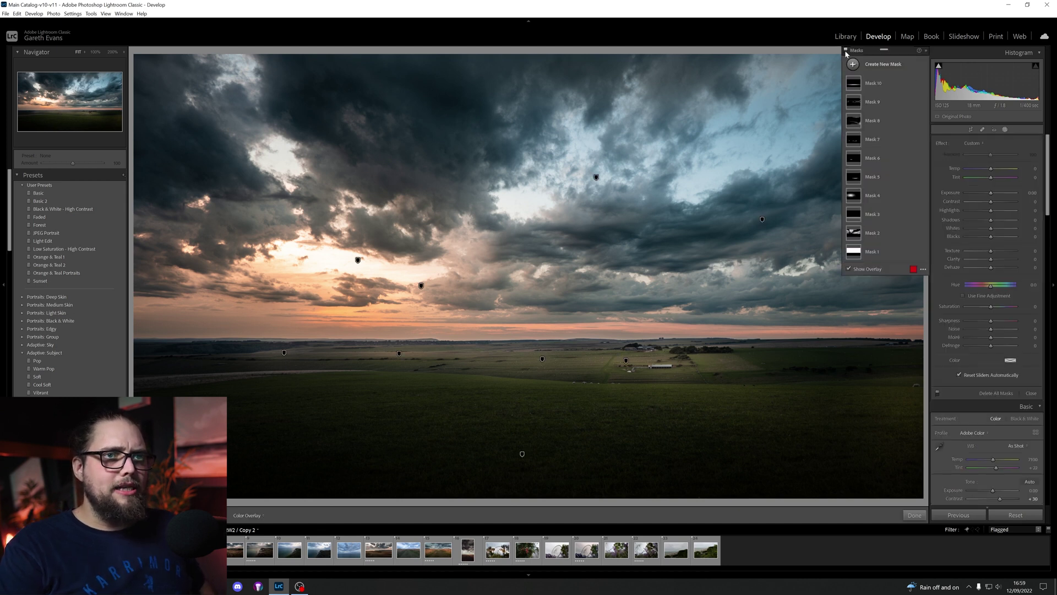
left_click(846, 51)
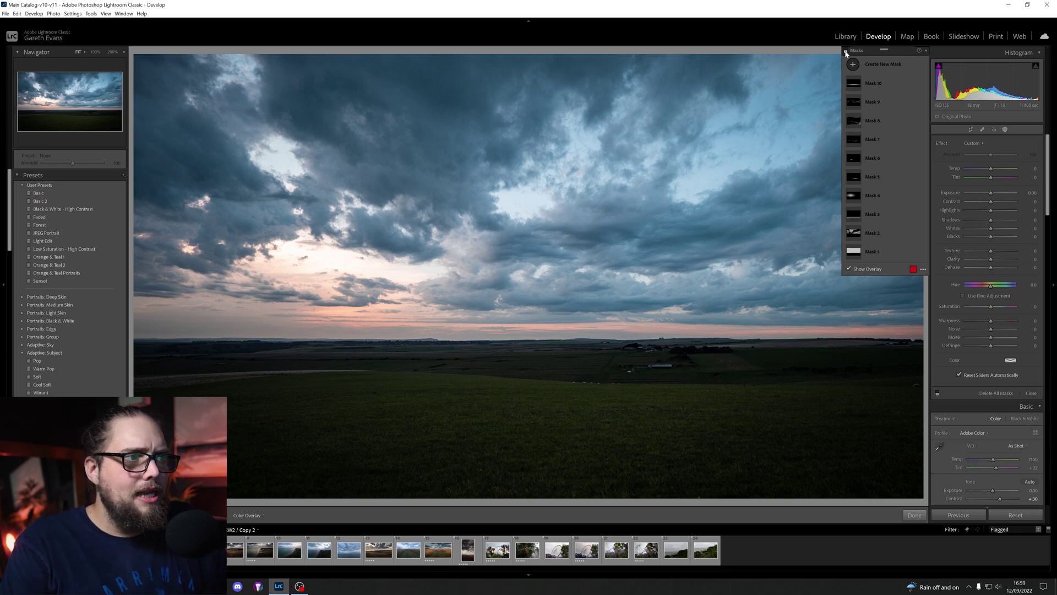
left_click(846, 51)
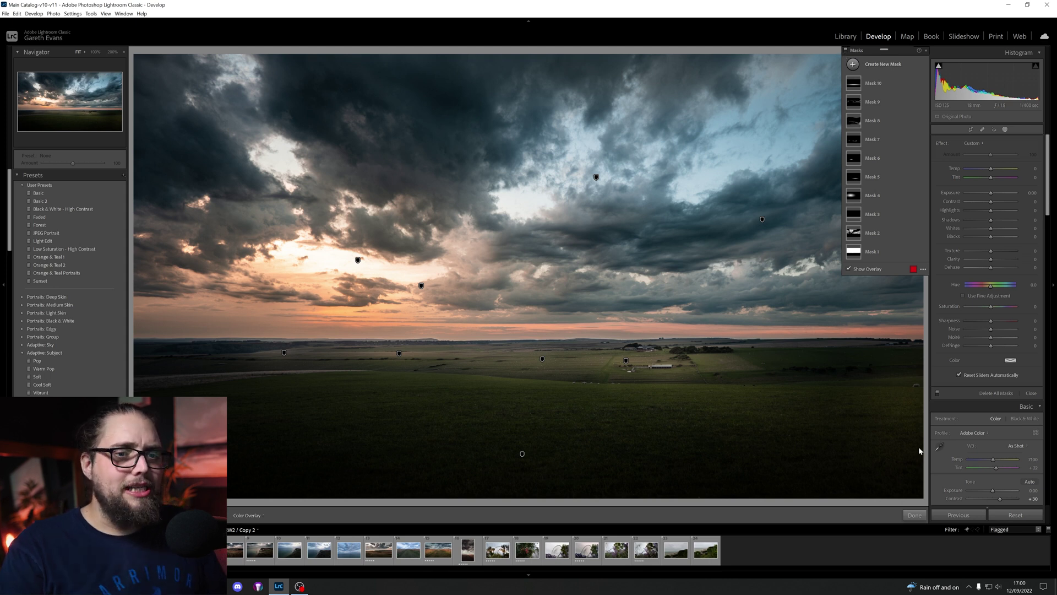
left_click(914, 514)
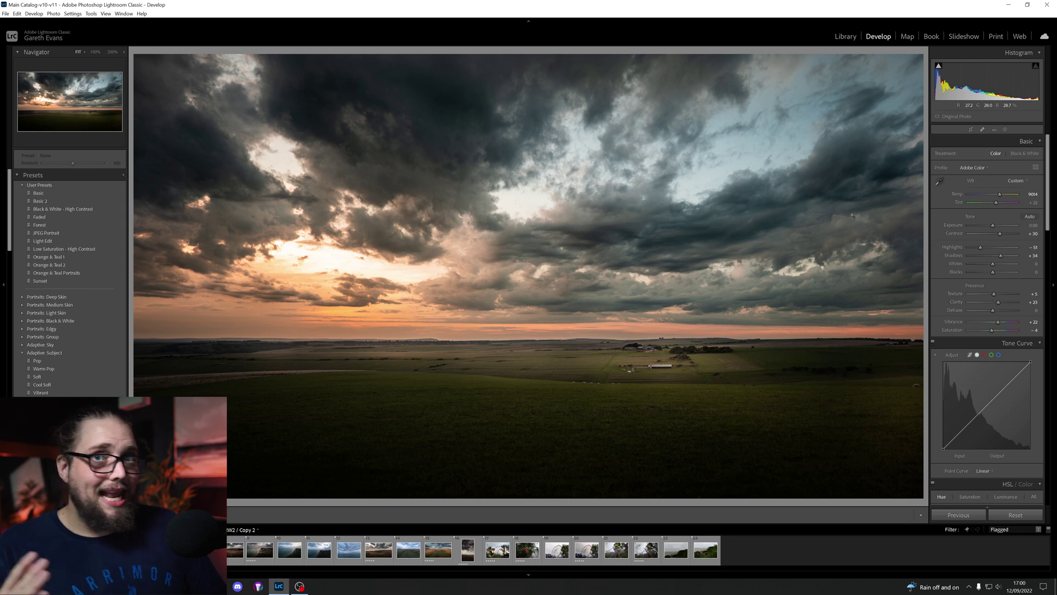
key("backslash")
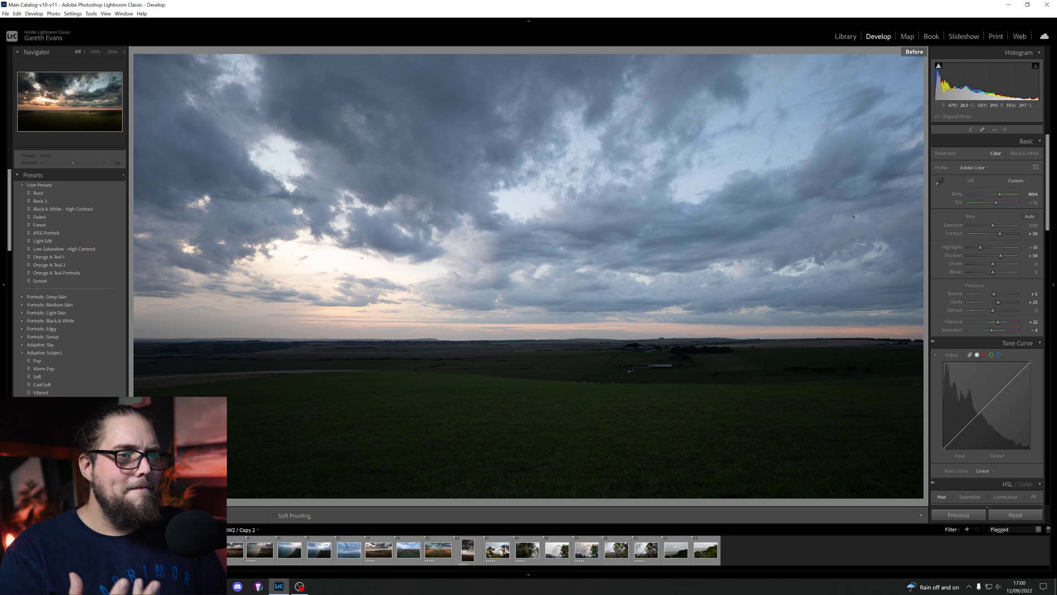
key("backslash")
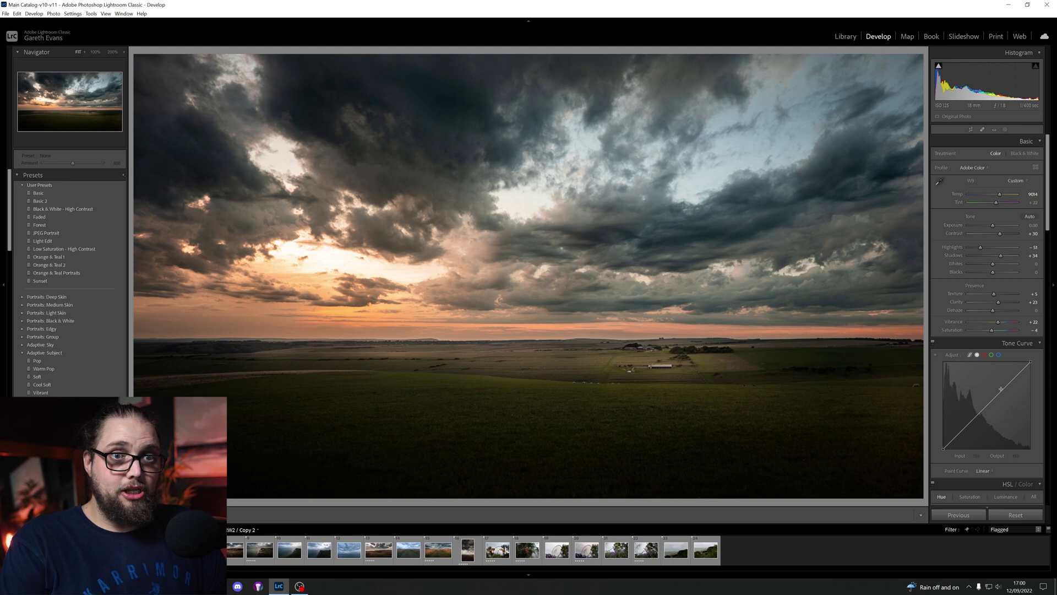
Add a point in the shadows of the tone curve and lower it slightly to an output of about 61
left_click_drag(968, 427, 969, 430)
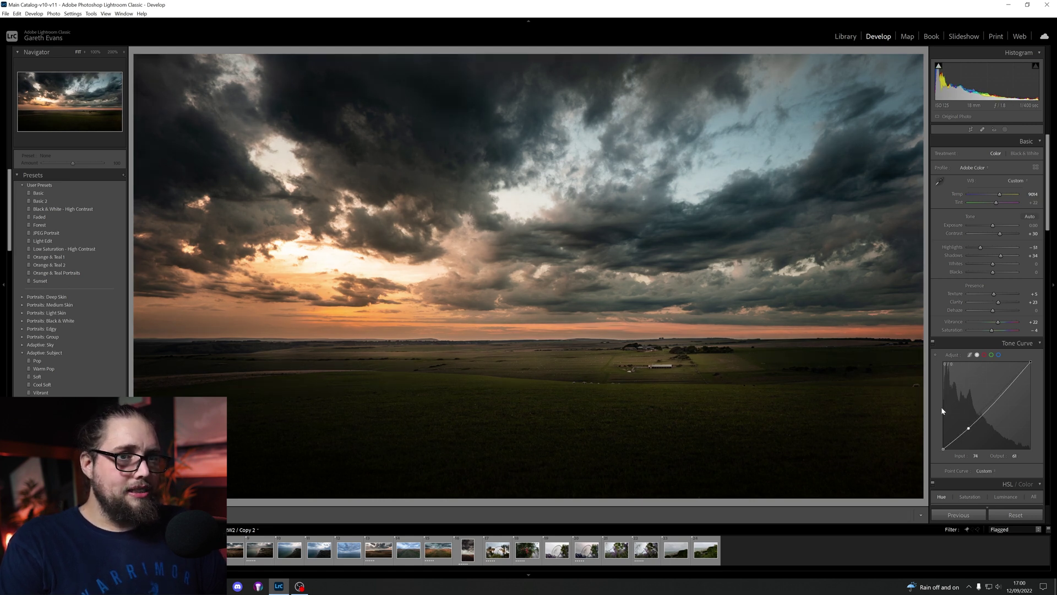